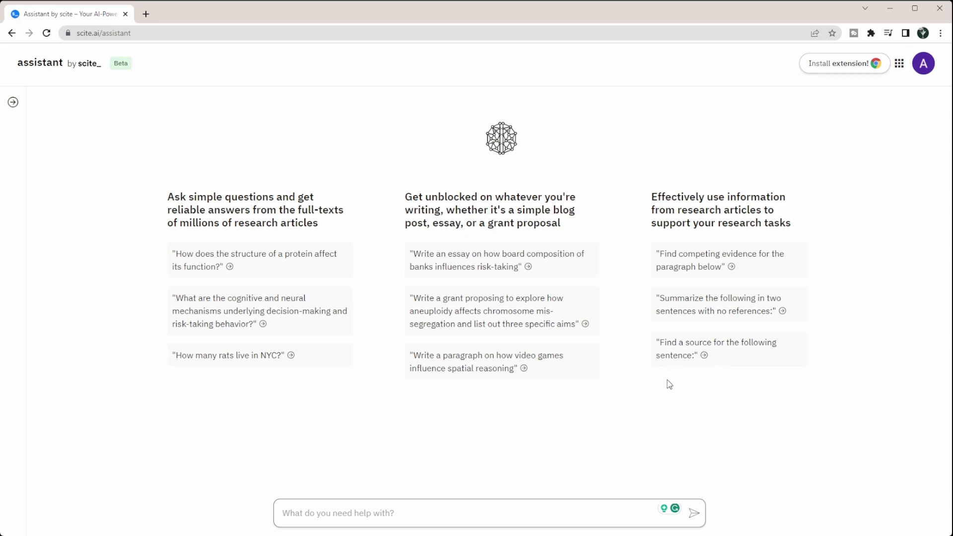
Step: Ask scite Assistant for the best 4 sources for 'Steroid analysis is important in medical diagnoses.'
left_click(426, 516)
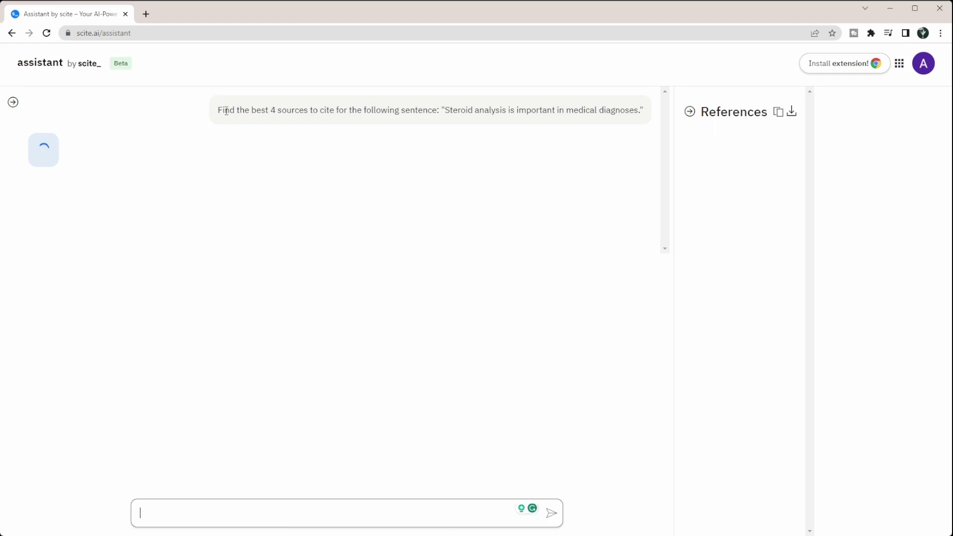
left_click_drag(225, 110, 446, 110)
left_click(468, 118)
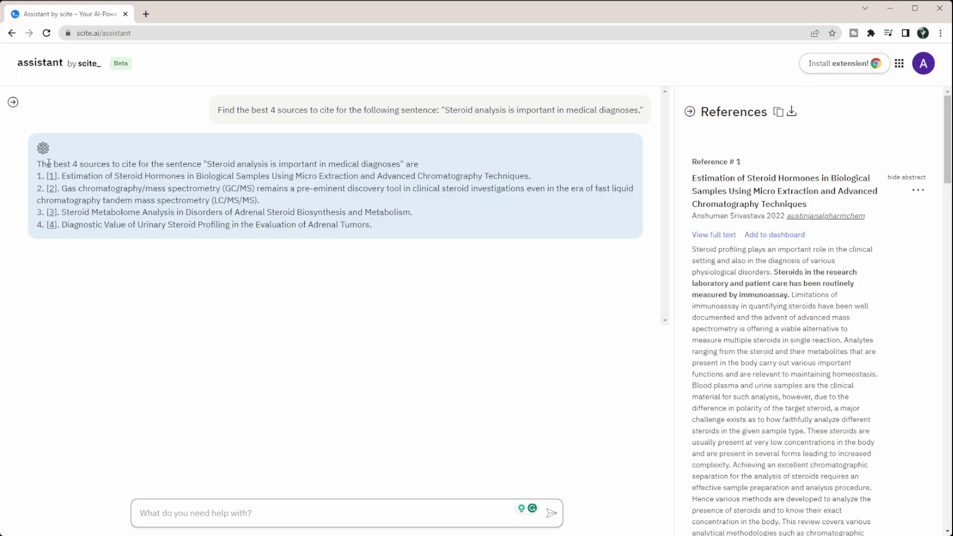
left_click_drag(39, 162, 450, 167)
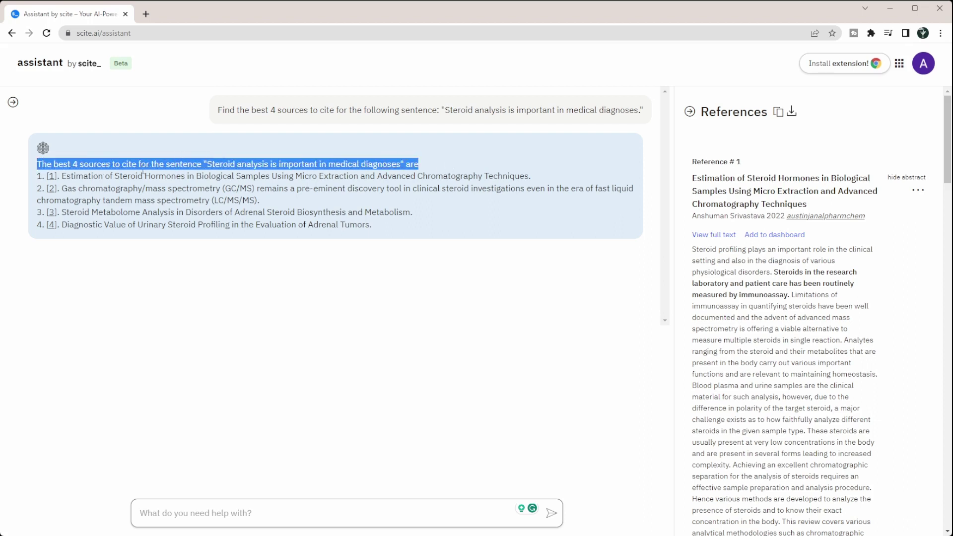
left_click_drag(66, 176, 421, 175)
left_click(421, 175)
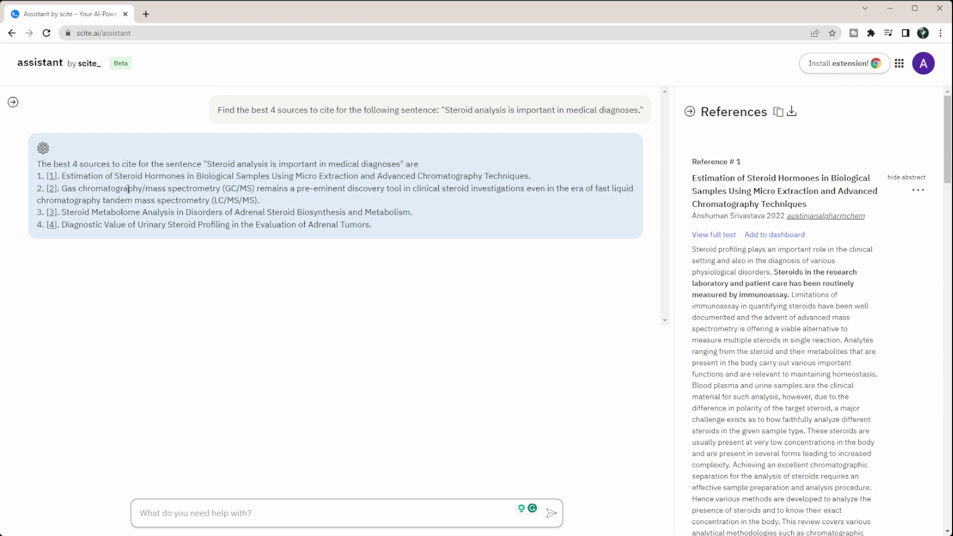
left_click_drag(77, 189, 450, 201)
left_click_drag(76, 212, 247, 213)
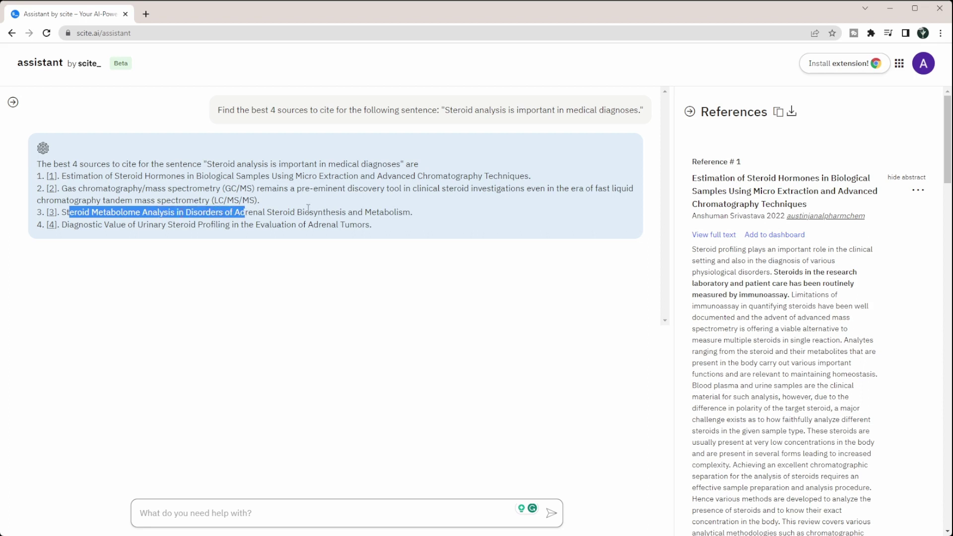
left_click_drag(84, 225, 230, 227)
left_click(231, 228)
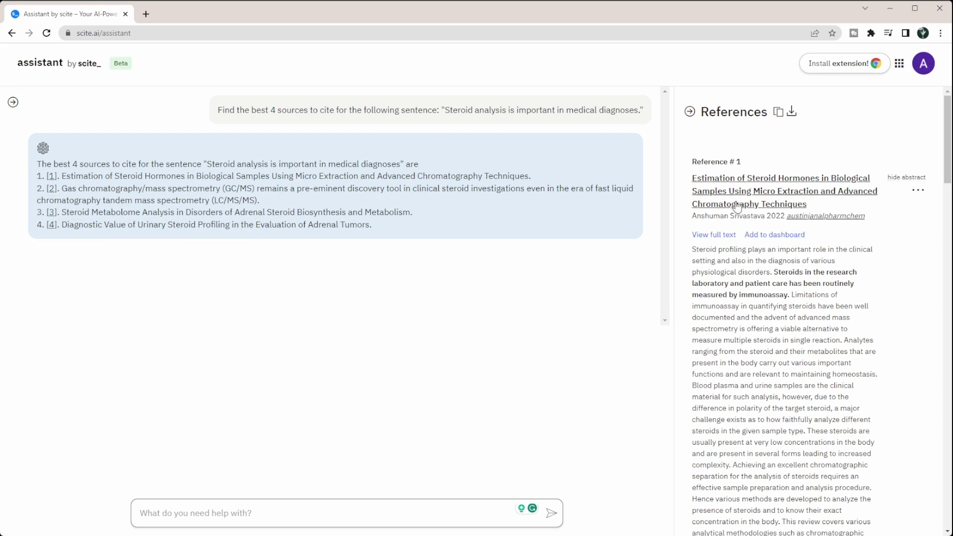
Step: Read Reference #1's full-text steroid hormone estimation article in the Austin Journal tab, then return to the Assistant
left_click(730, 236)
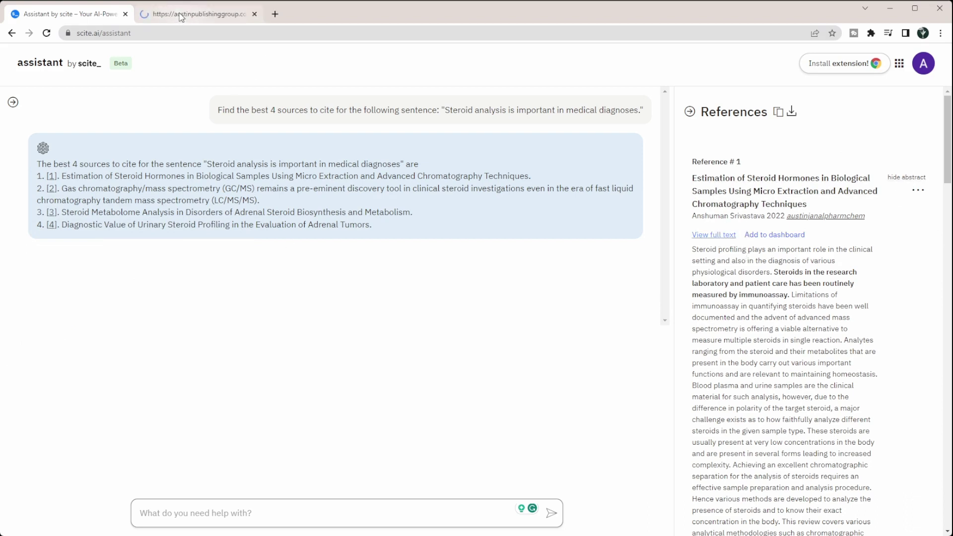
left_click(180, 12)
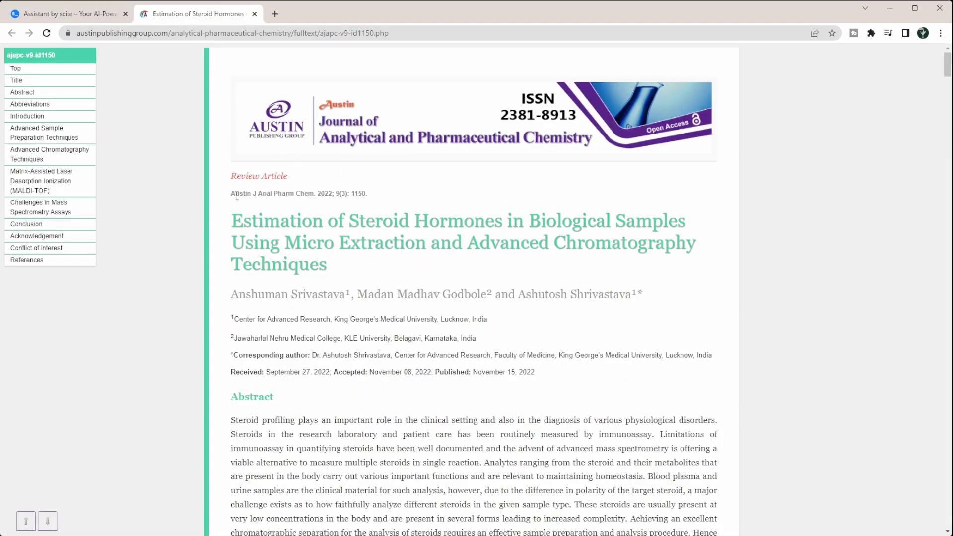
left_click_drag(234, 197, 444, 195)
left_click(445, 198)
scroll(445, 205, "down", 1)
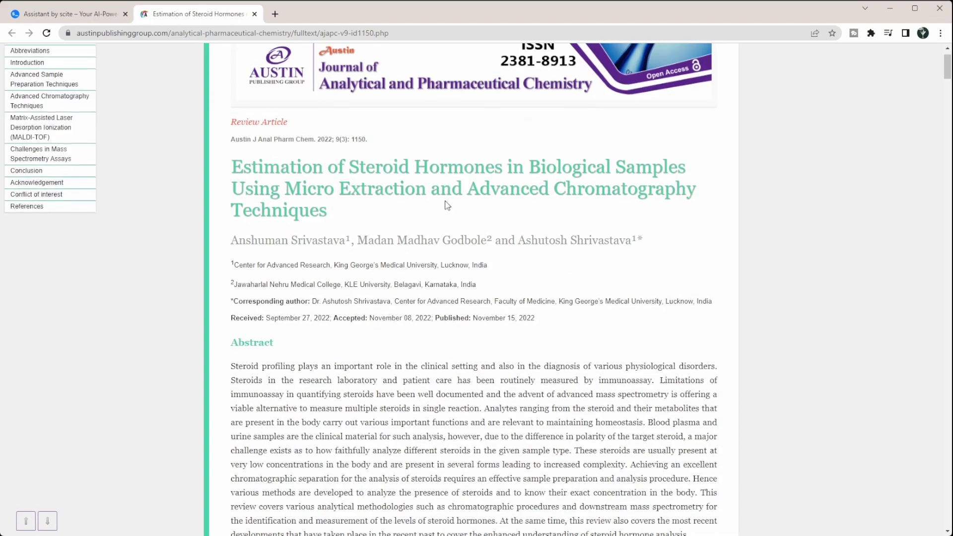
scroll(382, 270, "down", 10)
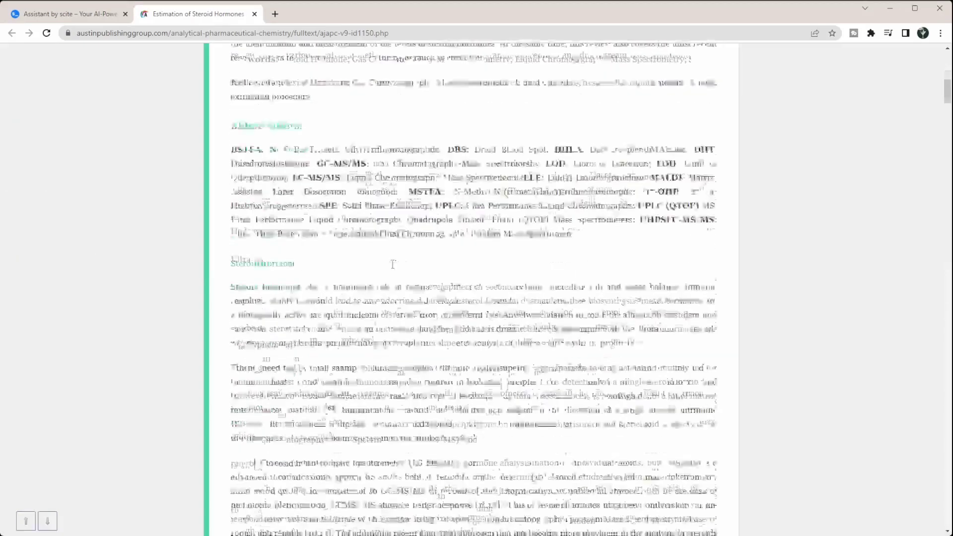
scroll(392, 266, "down", 10)
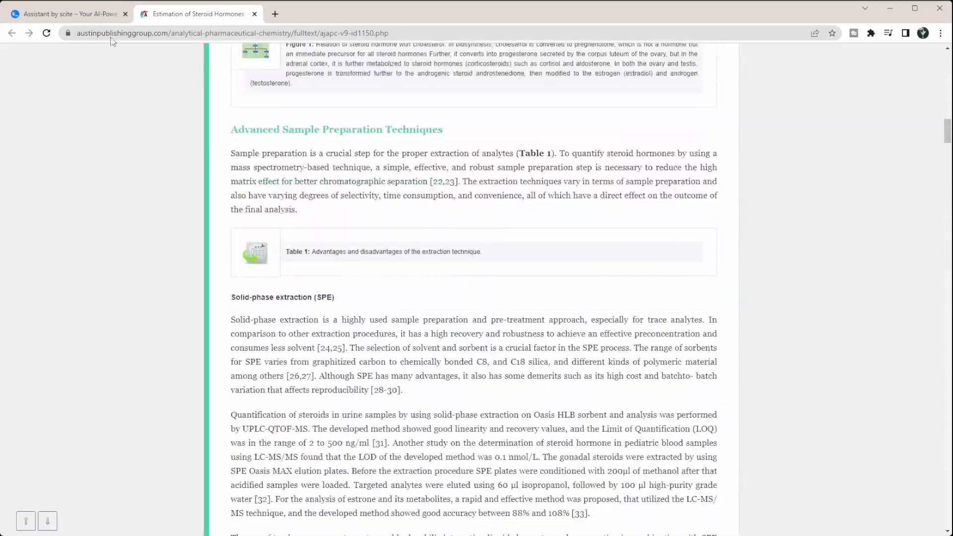
left_click(78, 19)
scroll(698, 267, "down", 10)
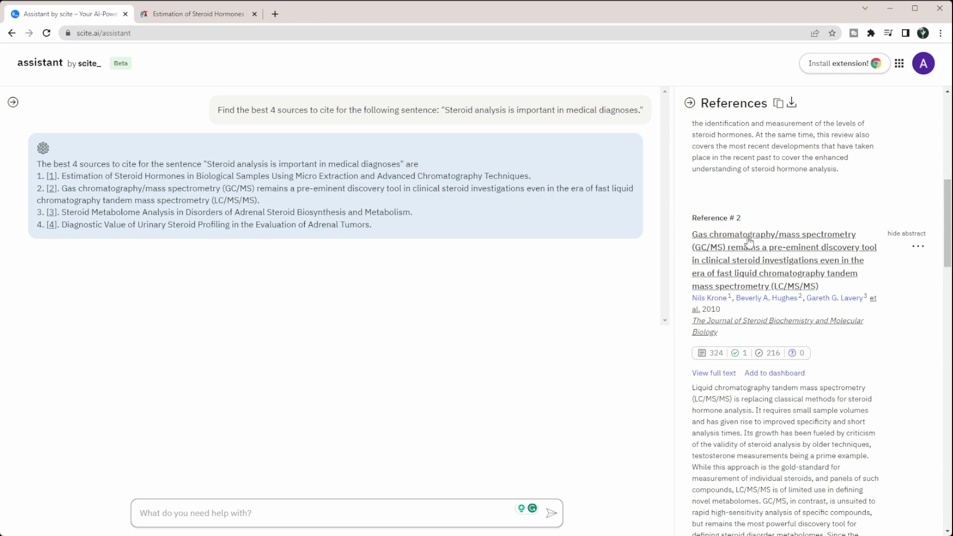
Step: Browse the GC/MS paper's scite report, cited by 325 publications, and launch its Elsevier full text
left_click(766, 248)
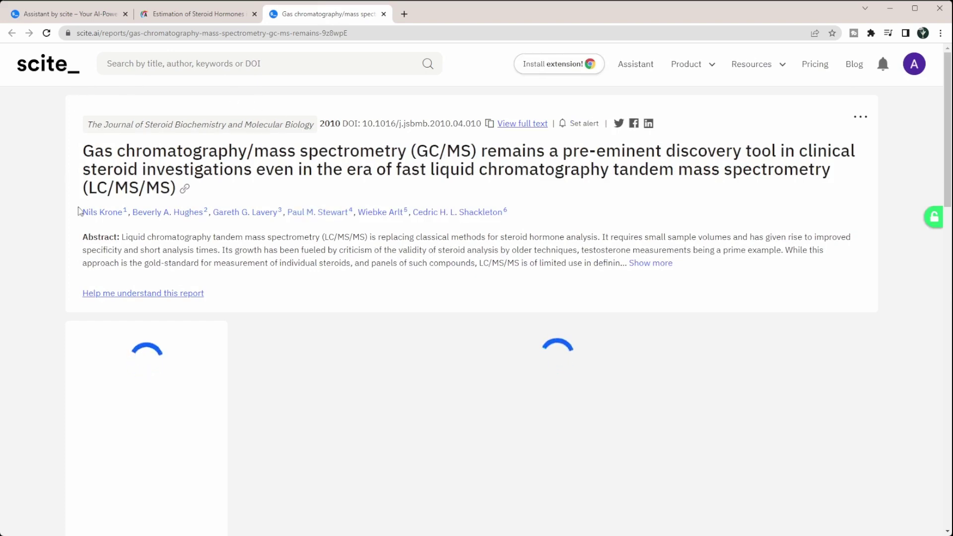
scroll(304, 255, "down", 1)
scroll(305, 255, "down", 4)
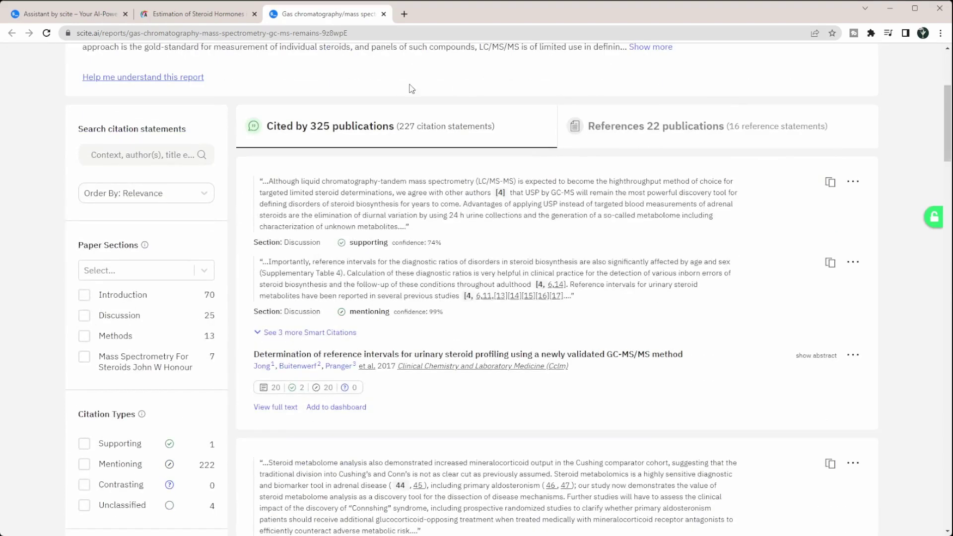
mouse_move(250, 119)
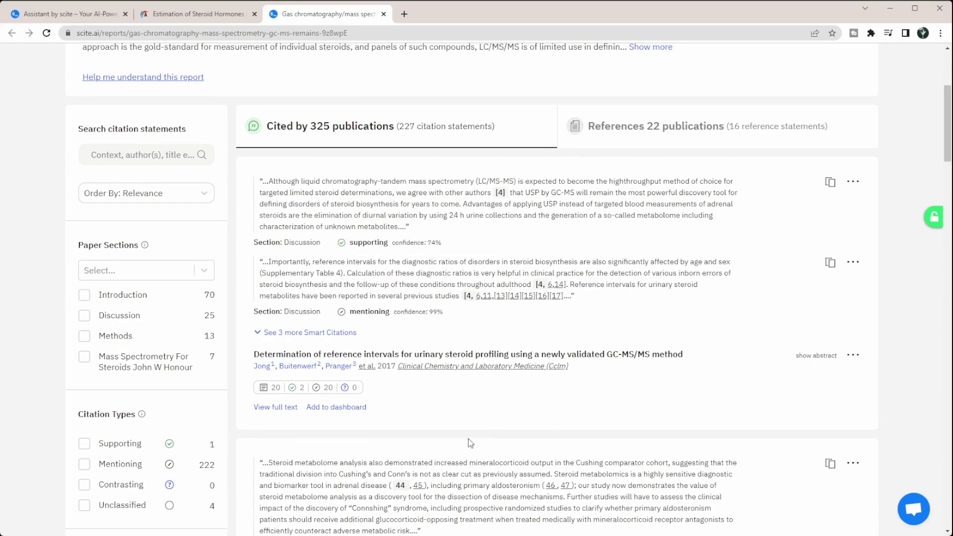
scroll(477, 360, "down", 5)
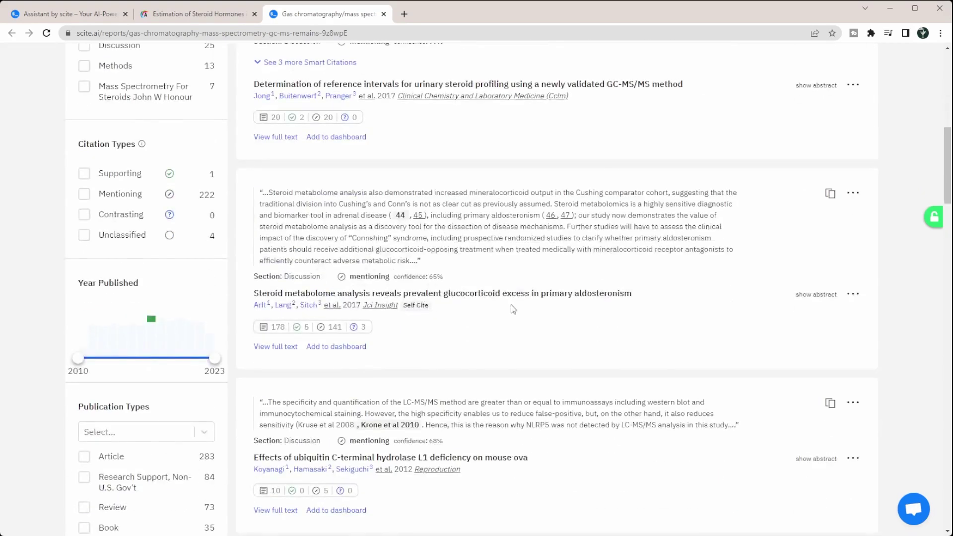
scroll(513, 308, "up", 10)
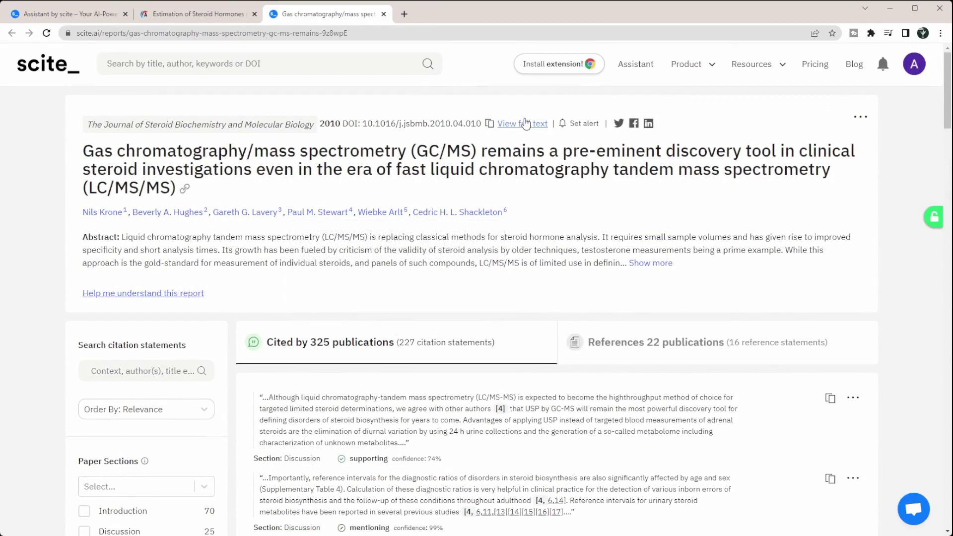
left_click(536, 124)
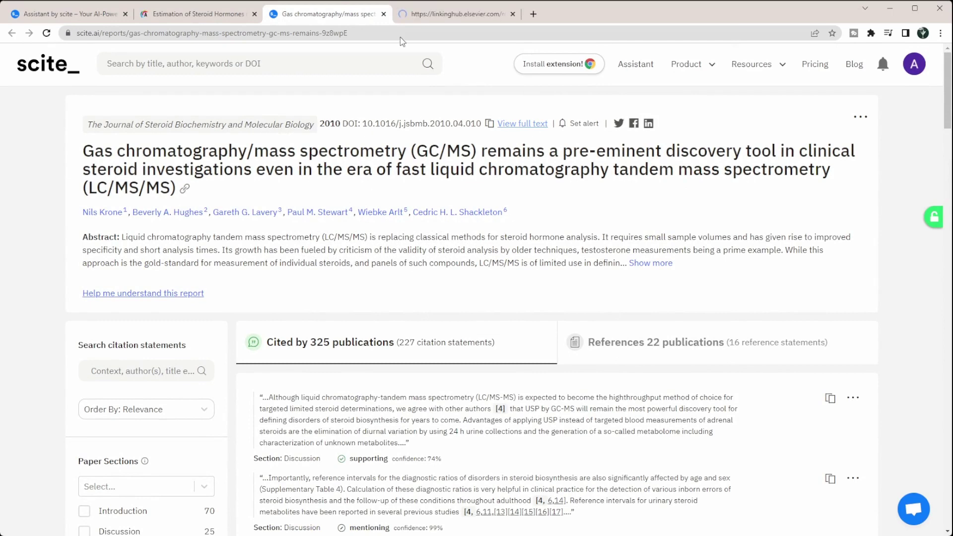
Step: Compare the GC/MS paper's ScienceDirect article with its scite report, then return to the Assistant chat
left_click(439, 15)
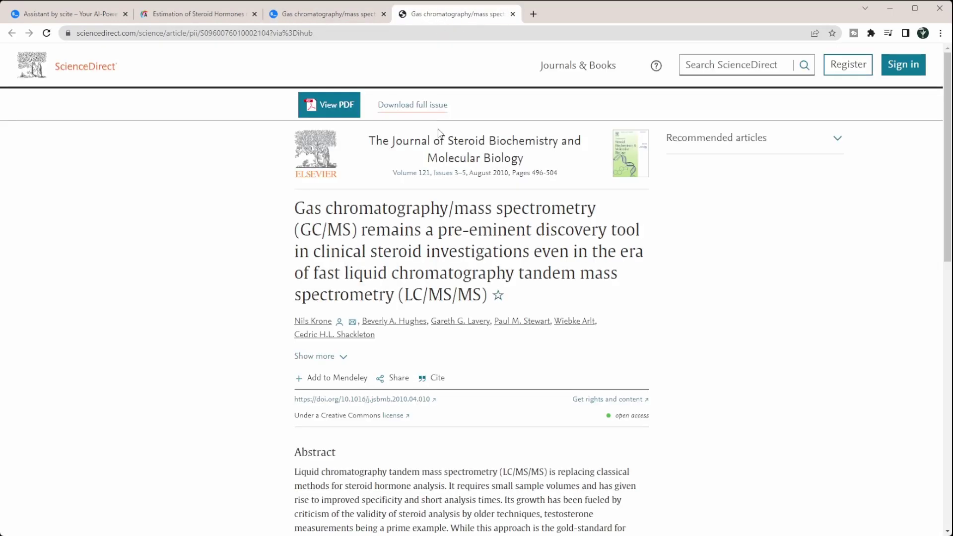
left_click(332, 14)
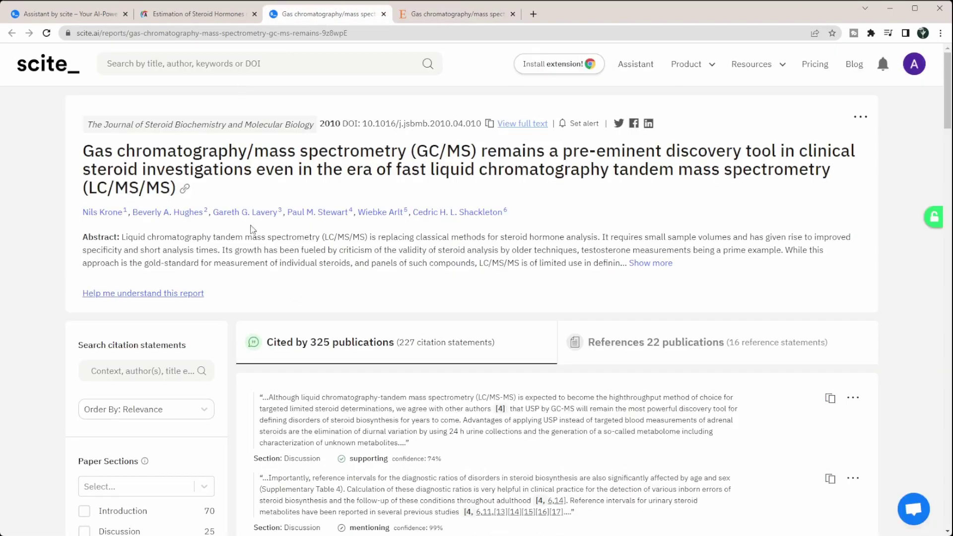
left_click(461, 11)
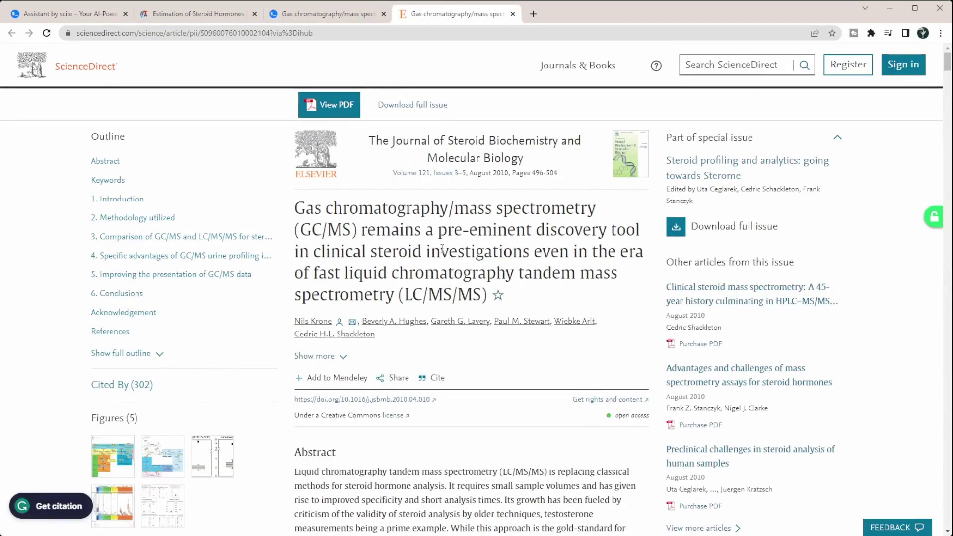
left_click(67, 18)
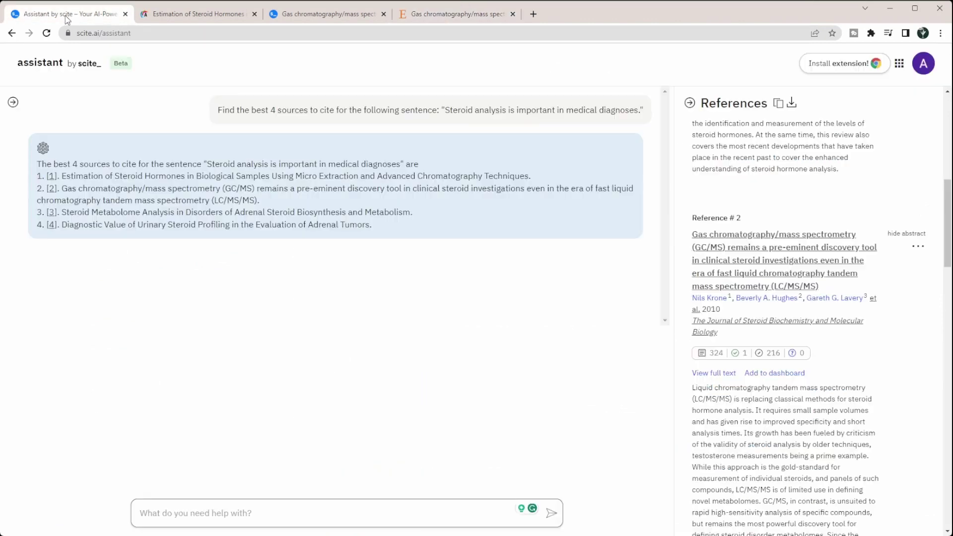
Step: Highlight and read the four sources listed in the answer
left_click_drag(64, 187, 514, 176)
left_click(192, 177)
left_click(515, 175)
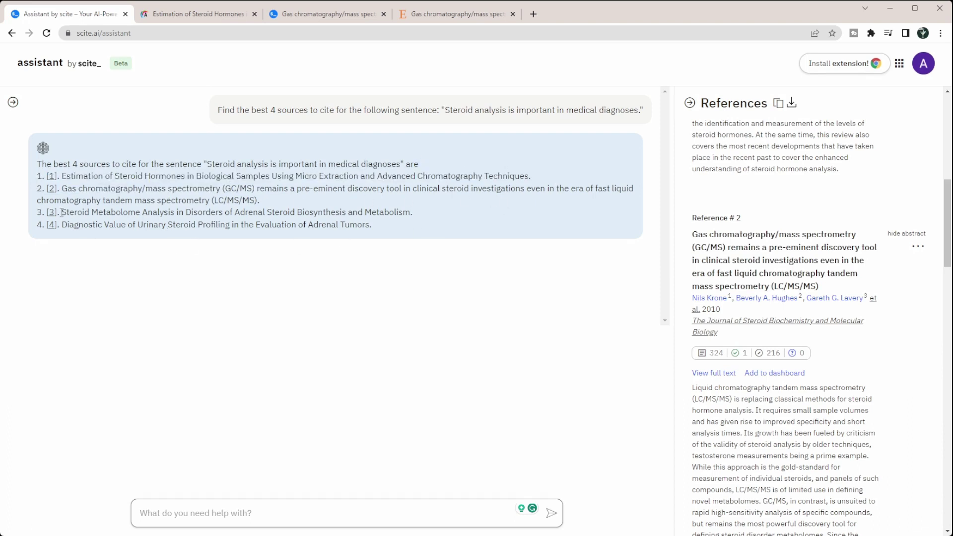
left_click_drag(70, 214, 428, 225)
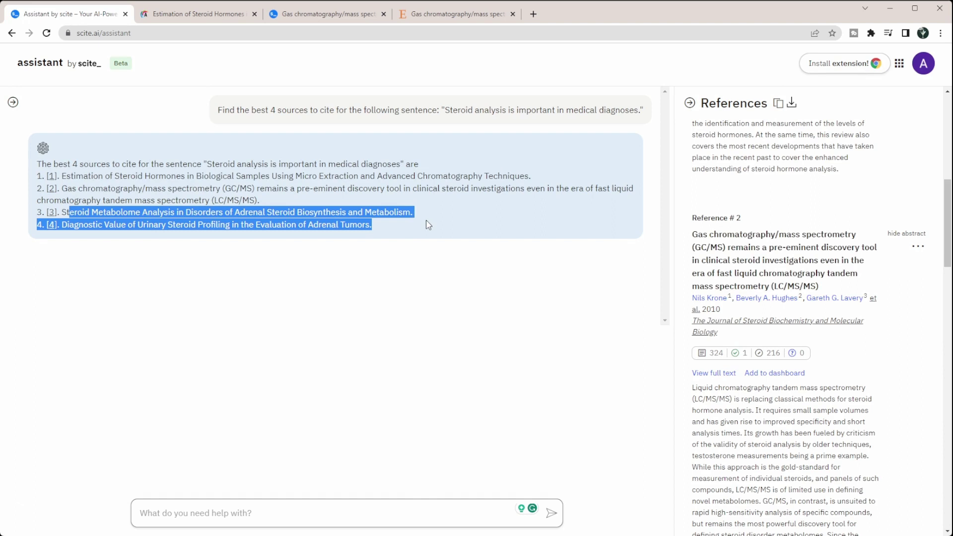
left_click(282, 213)
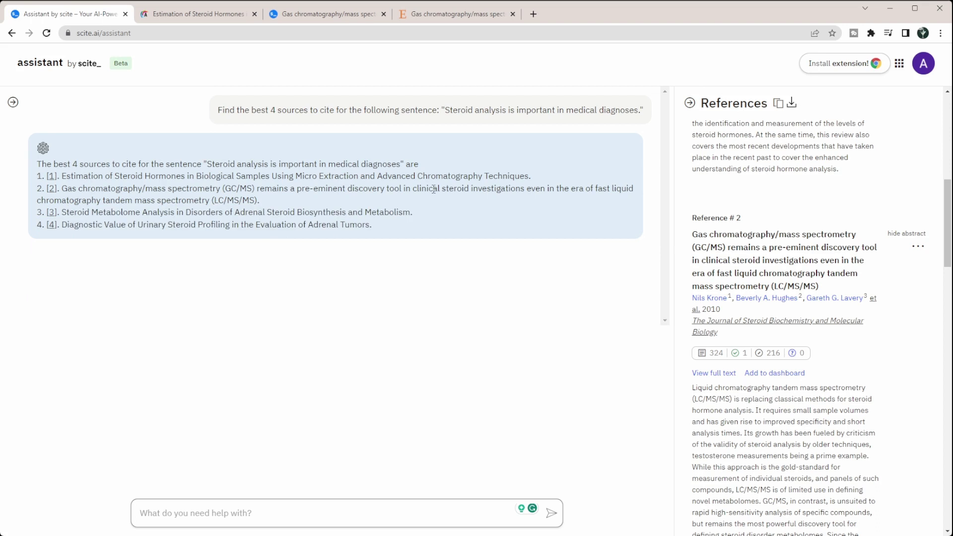
Step: Paste and send the 'Find the best 4 sources' request for the reproductive-disorders steroid analysis sentence
left_click(261, 512)
type("Find the best 4 sources to cite for the following sentence: \"Fast and efficient steroid analysis is important for diagnosing reproductive disorders.\"")
key("Return")
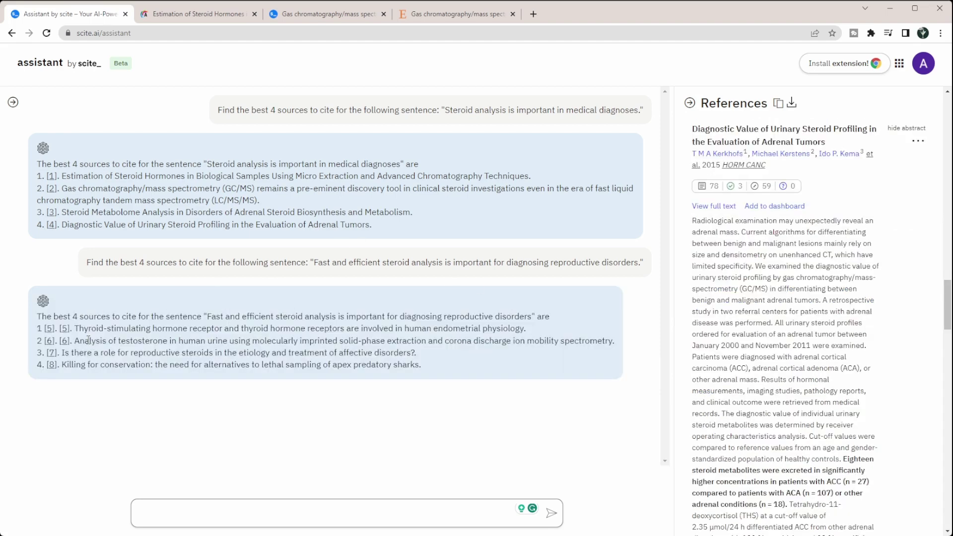
Step: Show citation [5]'s excerpts and open the thyroid-stimulating hormone receptor paper's Fertility and Sterility full text
left_click_drag(76, 328, 506, 328)
left_click(407, 331)
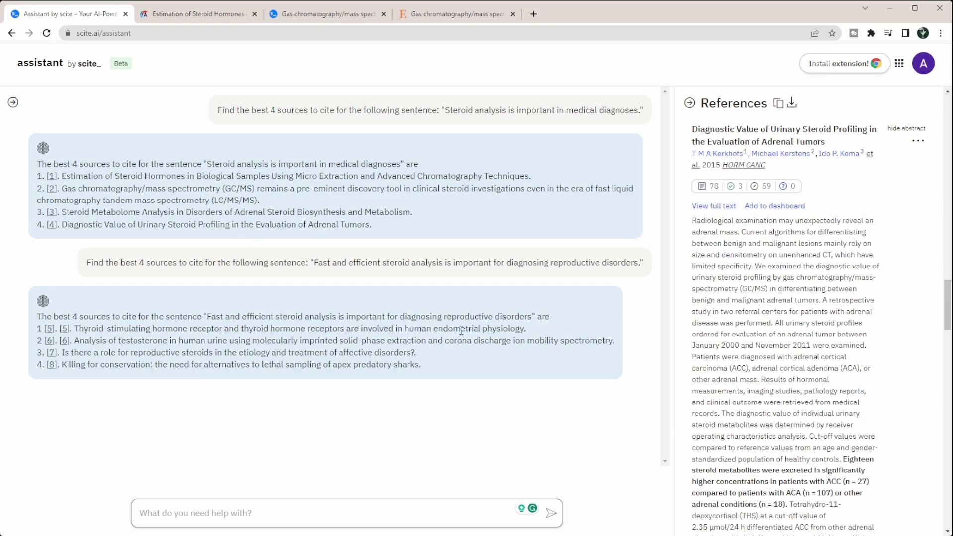
left_click(63, 330)
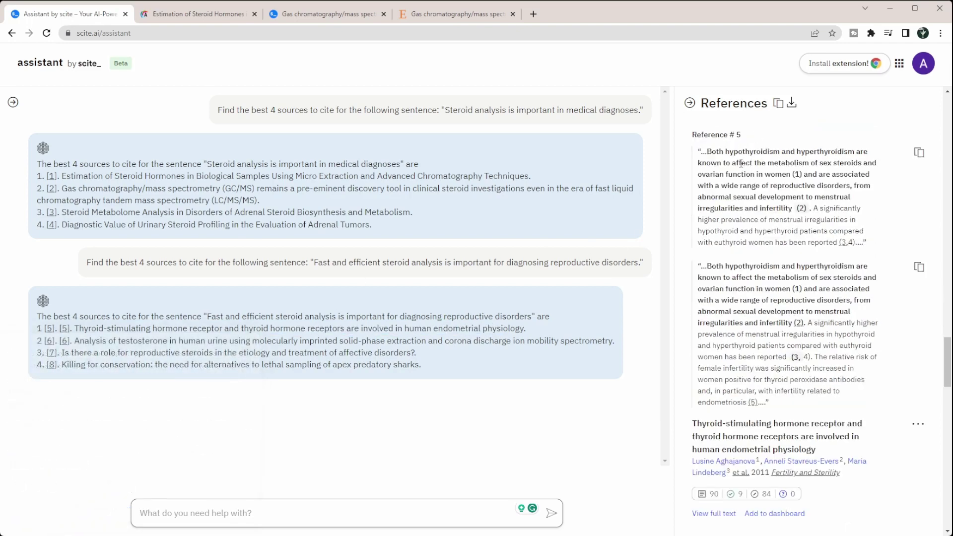
scroll(740, 163, "down", 3)
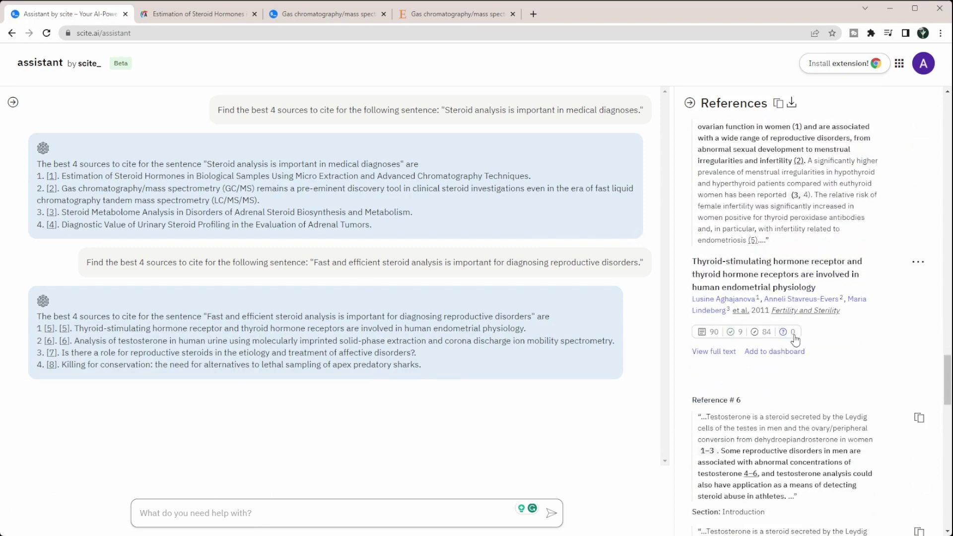
left_click(739, 354)
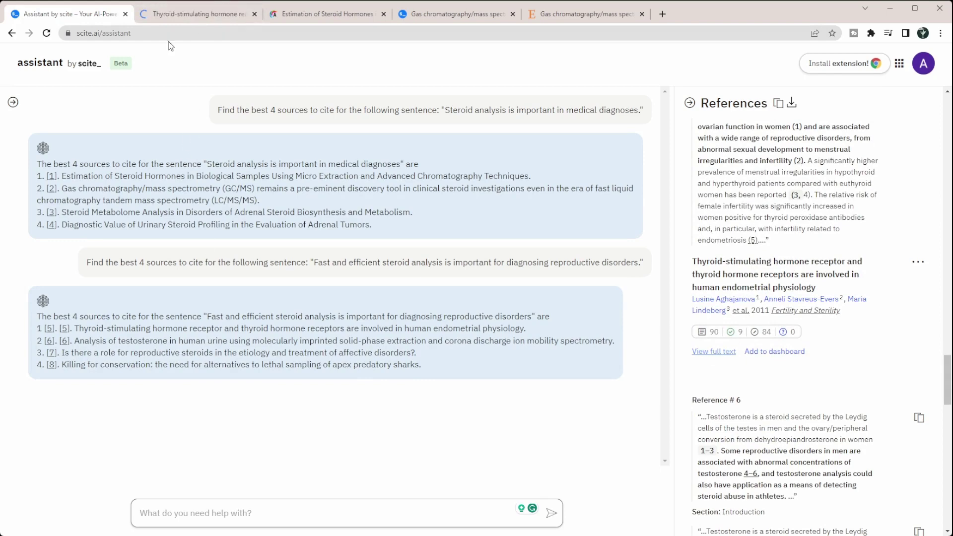
left_click(186, 14)
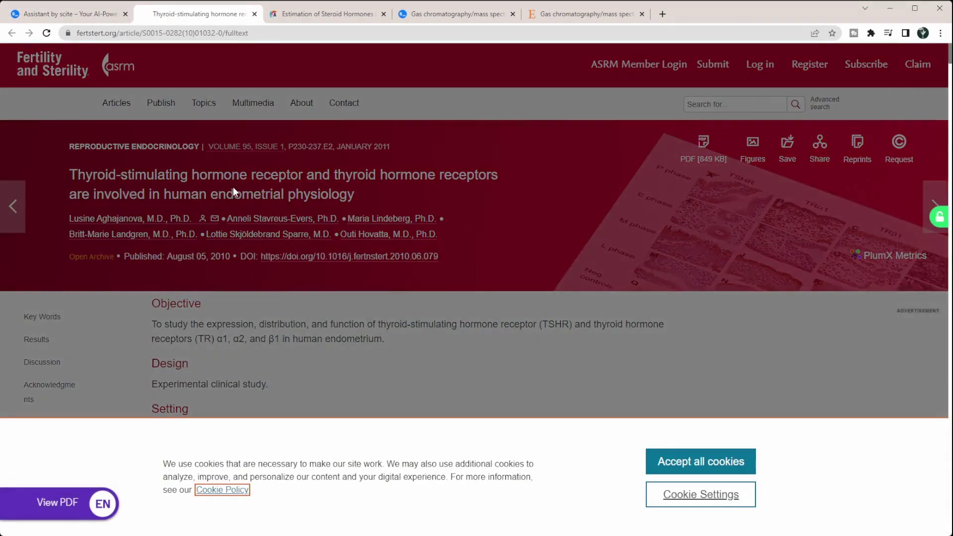
left_click(69, 14)
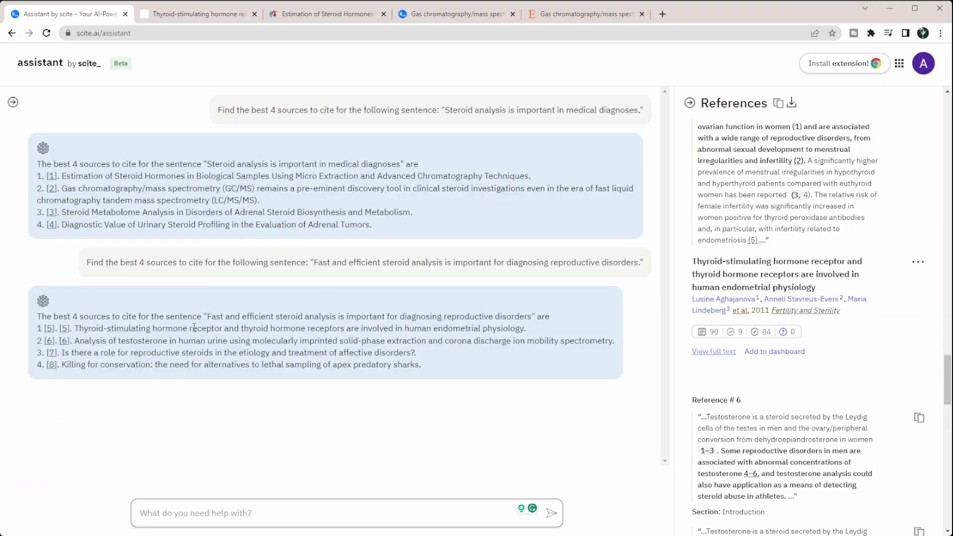
left_click_drag(85, 341, 433, 343)
left_click(489, 341)
left_click_drag(83, 353, 45, 366)
left_click(436, 376)
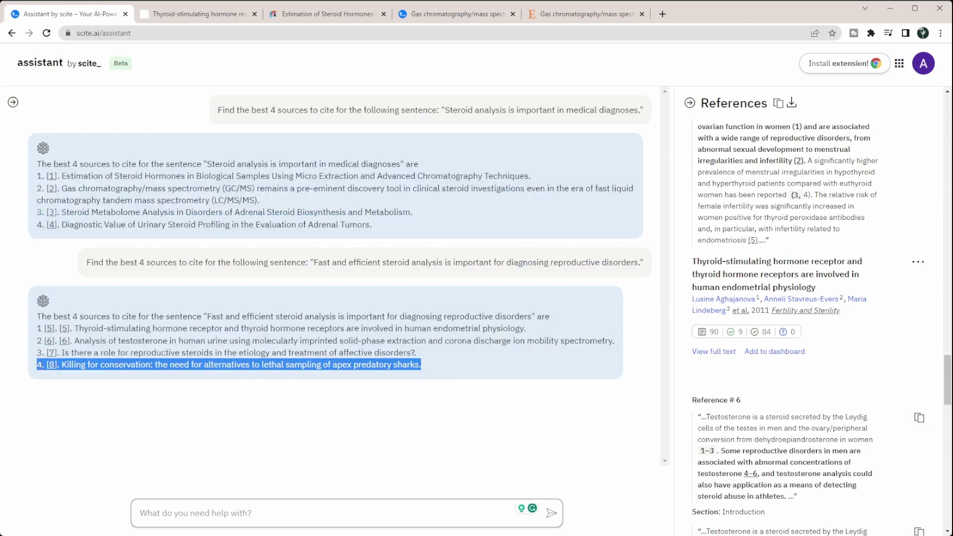
left_click(52, 365)
scroll(707, 218, "down", 1)
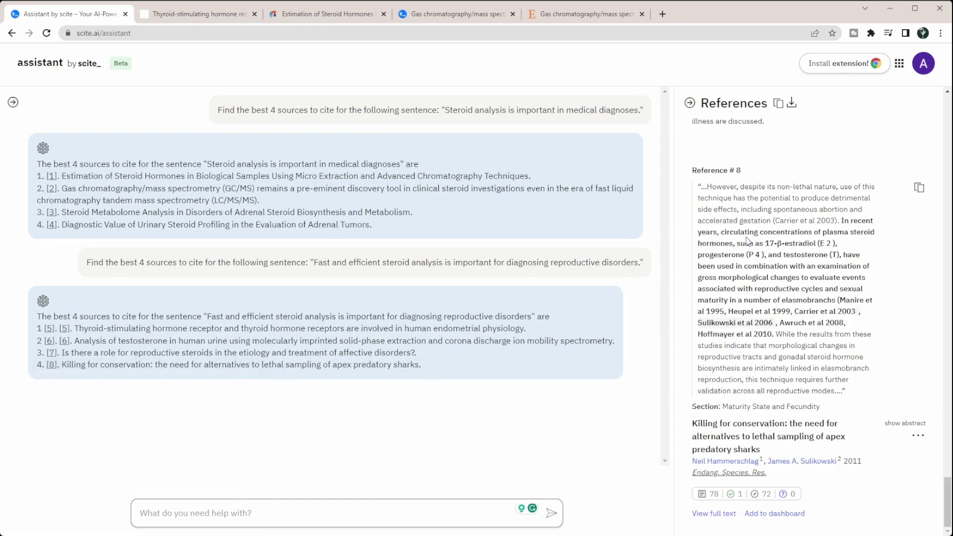
left_click_drag(841, 220, 860, 277)
left_click_drag(731, 289, 828, 300)
left_click(828, 299)
scroll(822, 262, "up", 8)
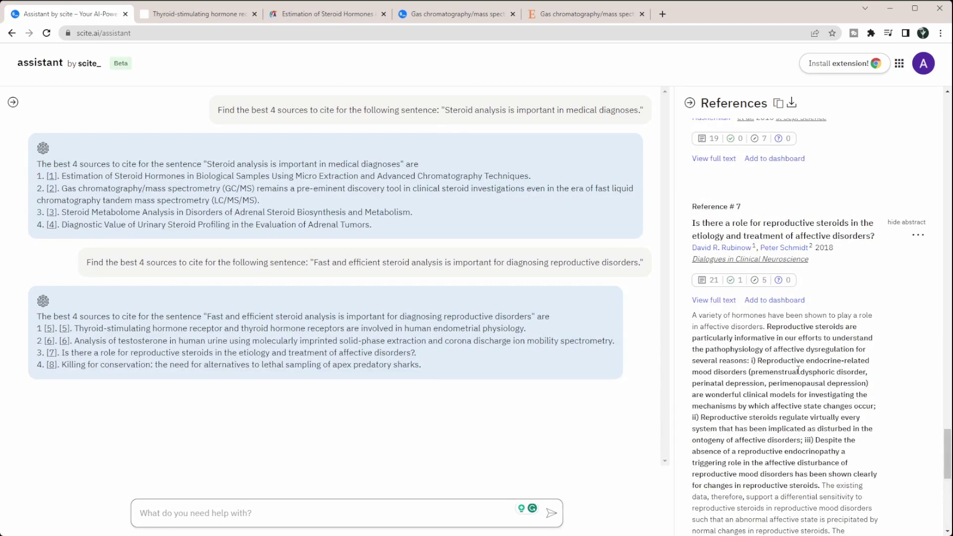
scroll(809, 366, "down", 1)
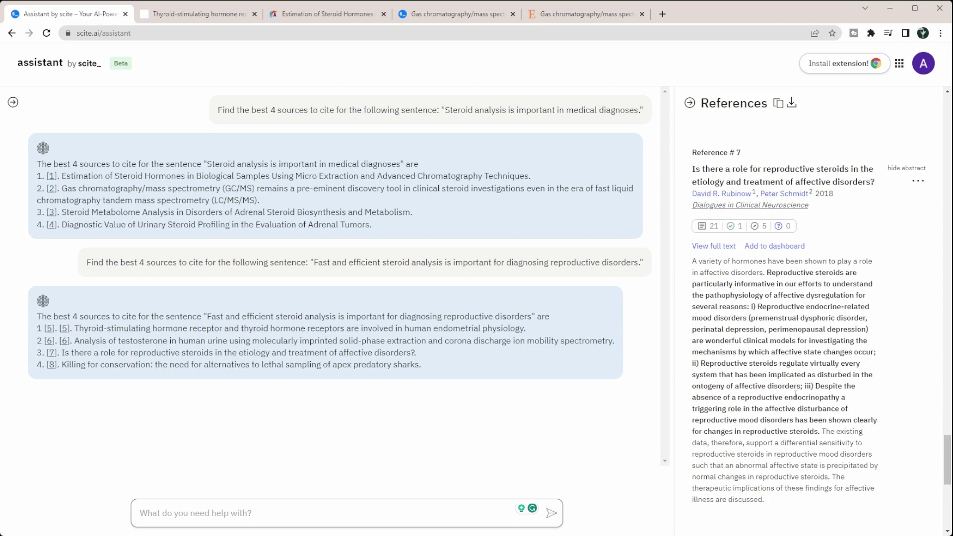
left_click_drag(757, 307, 830, 375)
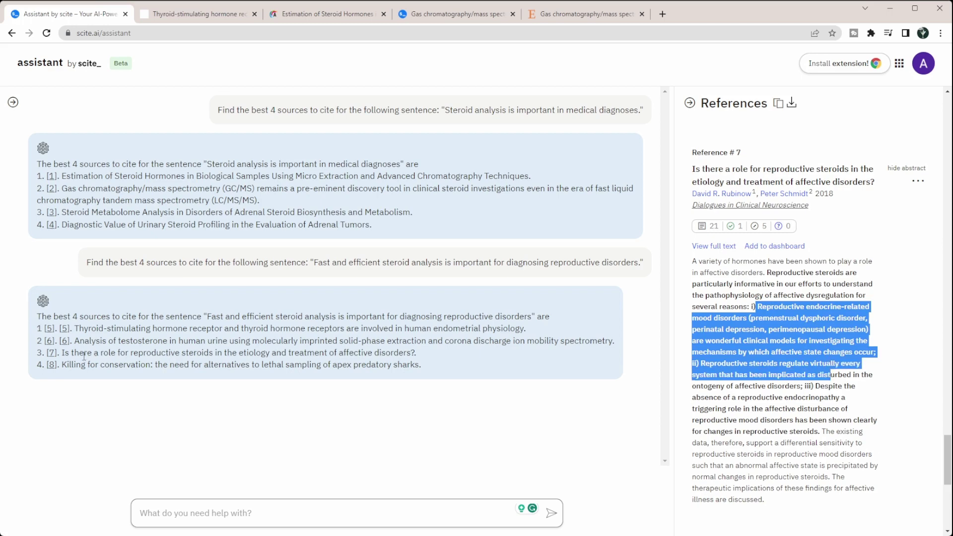
left_click(782, 318)
left_click_drag(767, 308, 864, 319)
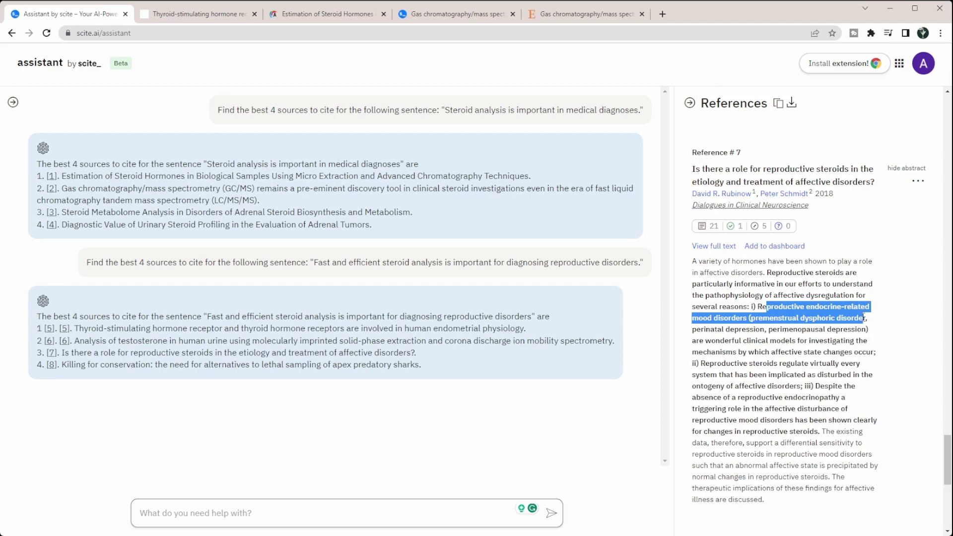
scroll(814, 319, "up", 6)
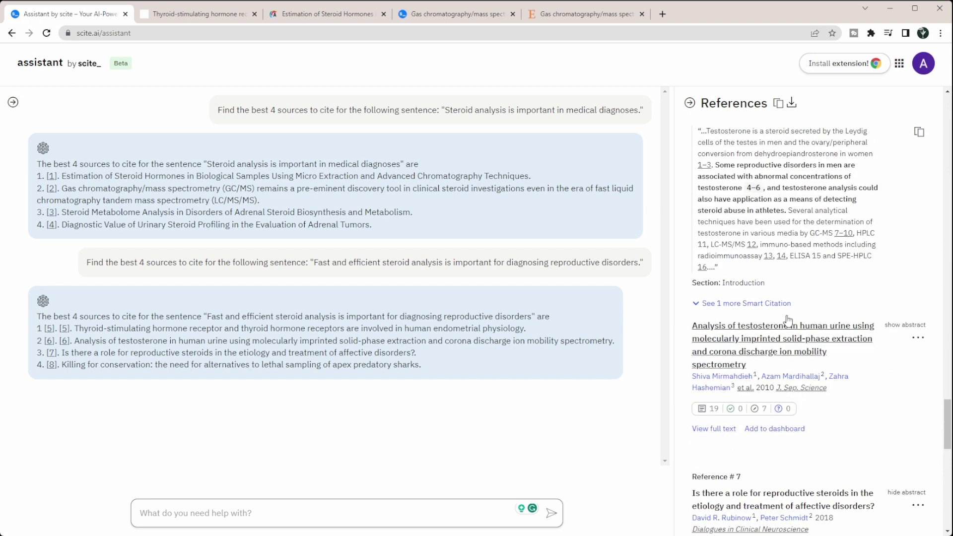
scroll(789, 319, "up", 2)
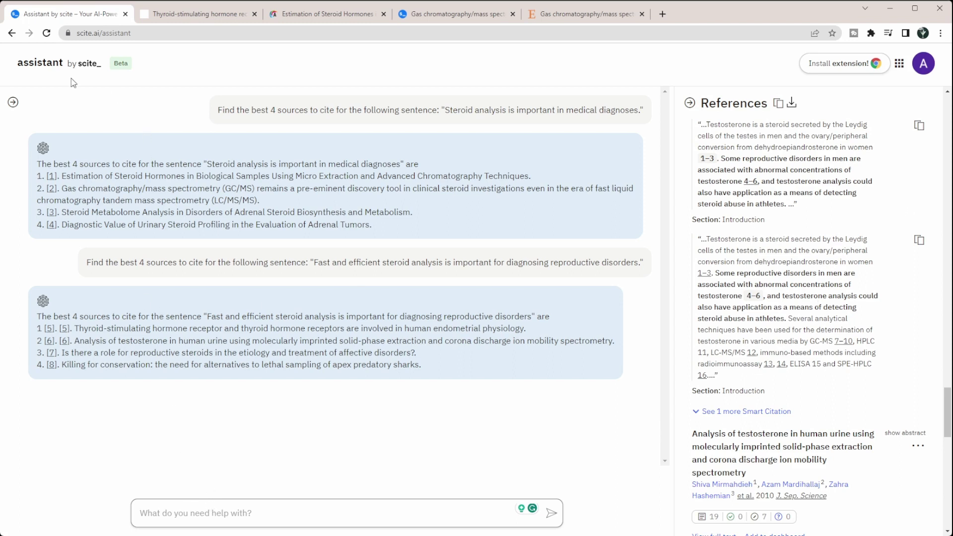
left_click(13, 102)
Step: Start a new chat and read the start page's column headings, including the research tasks heading
left_click(88, 102)
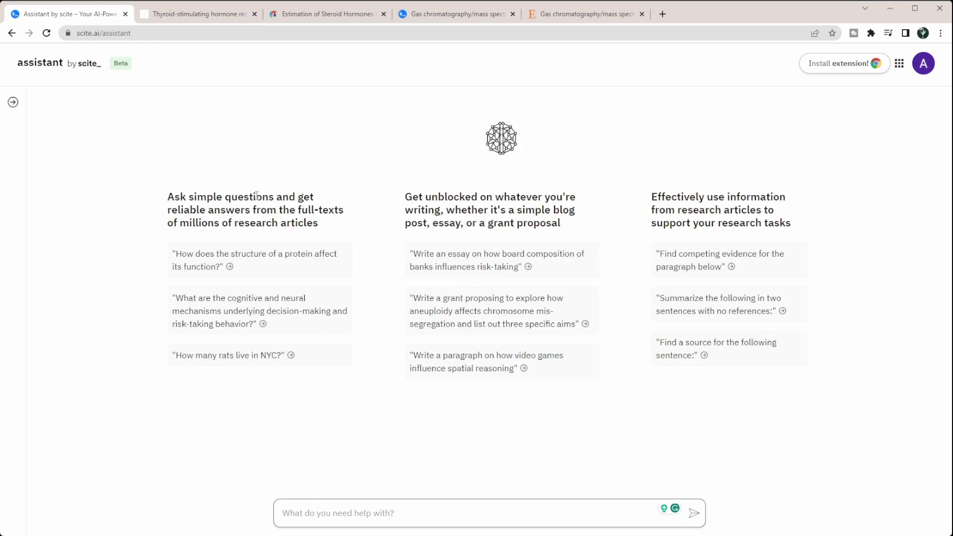
left_click_drag(170, 197, 304, 211)
left_click(357, 218)
left_click_drag(672, 196, 793, 210)
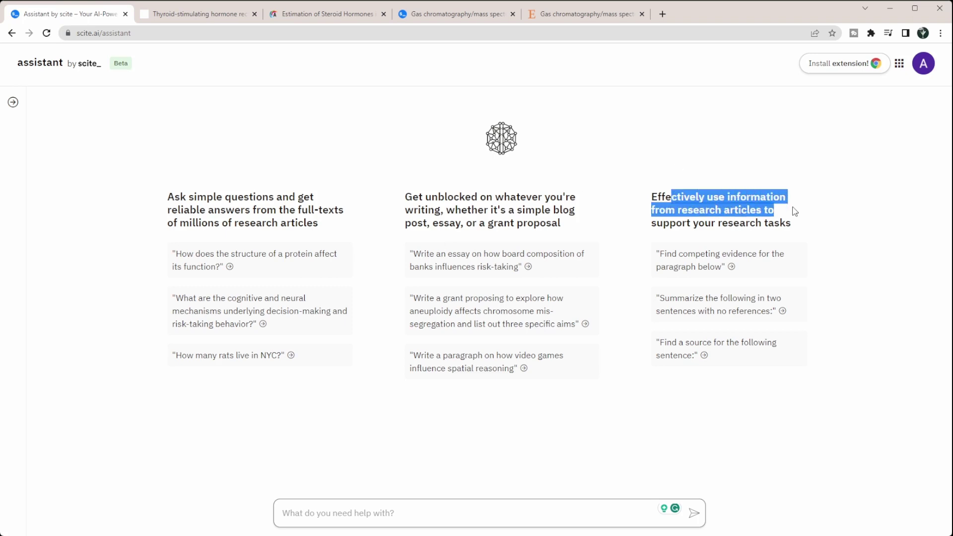
left_click(794, 211)
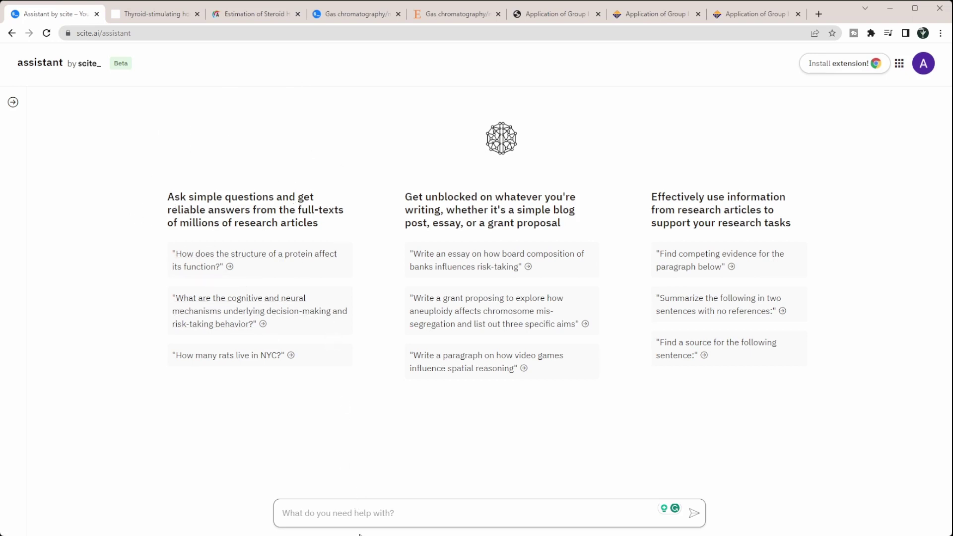
Step: Ask 'How are steroid isomers separated in ion mobility?'
left_click(376, 512)
type("How are steroi")
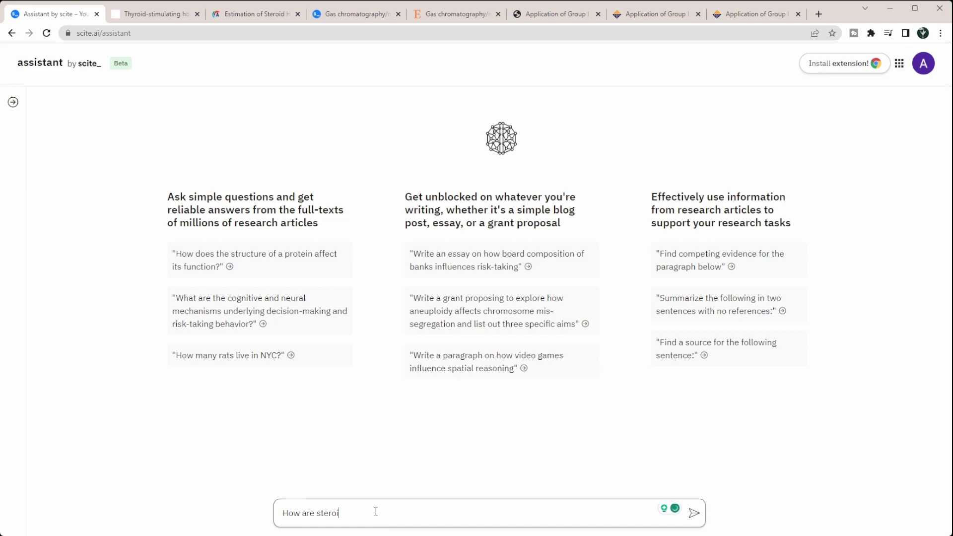
type("d isomers separated in ion mobility?")
key("Return")
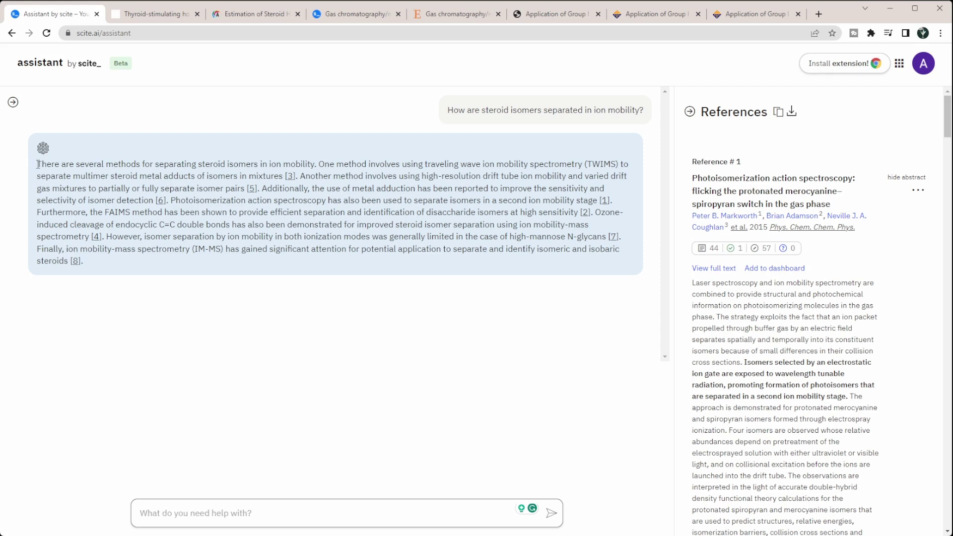
Step: Check sources [3] and [5], then open the [6] paper behind the metal adduction claim
left_click_drag(38, 164, 315, 163)
left_click(338, 161)
left_click_drag(437, 163, 611, 165)
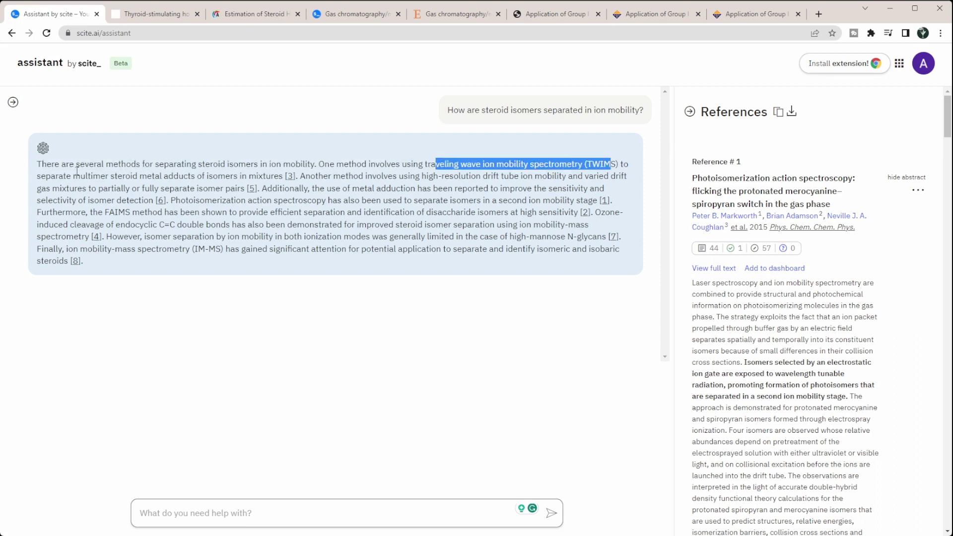
left_click_drag(66, 175, 267, 176)
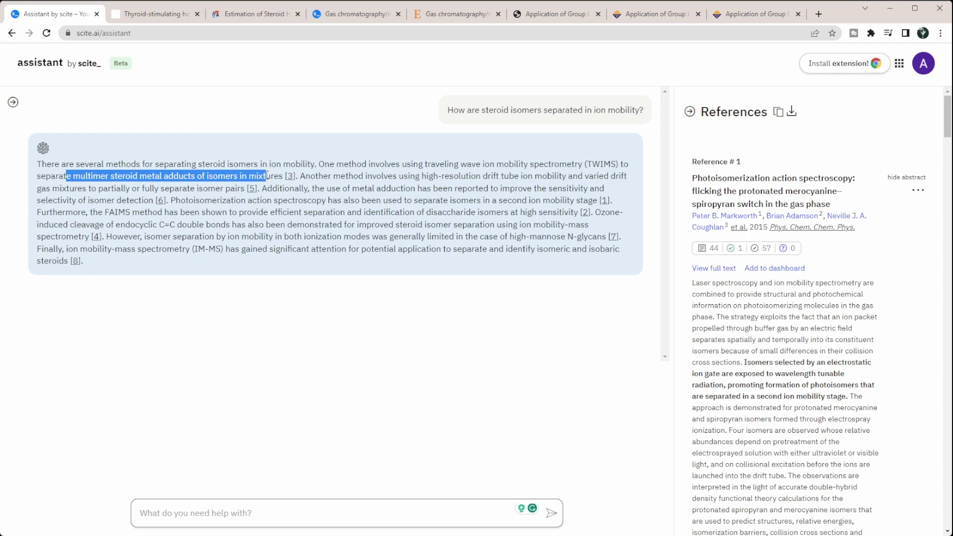
left_click(291, 176)
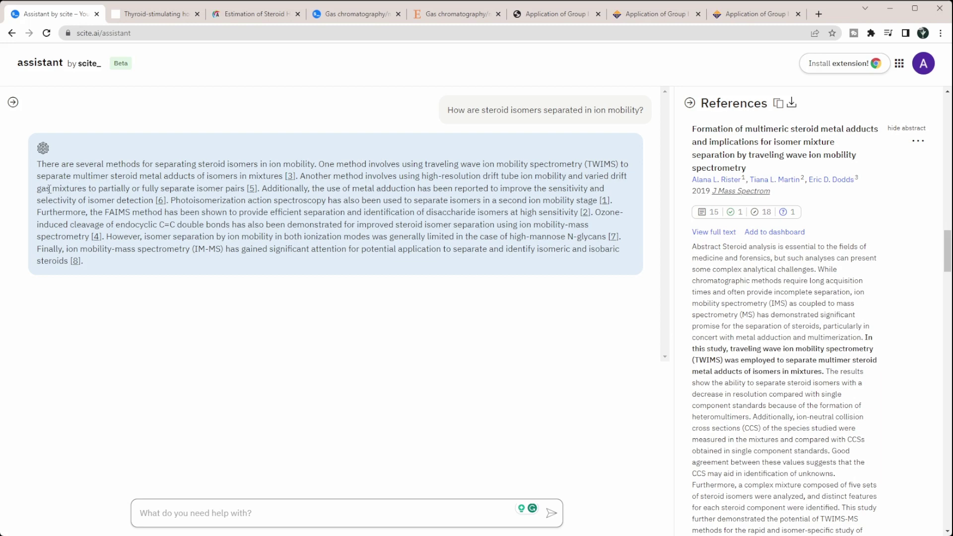
left_click(252, 190)
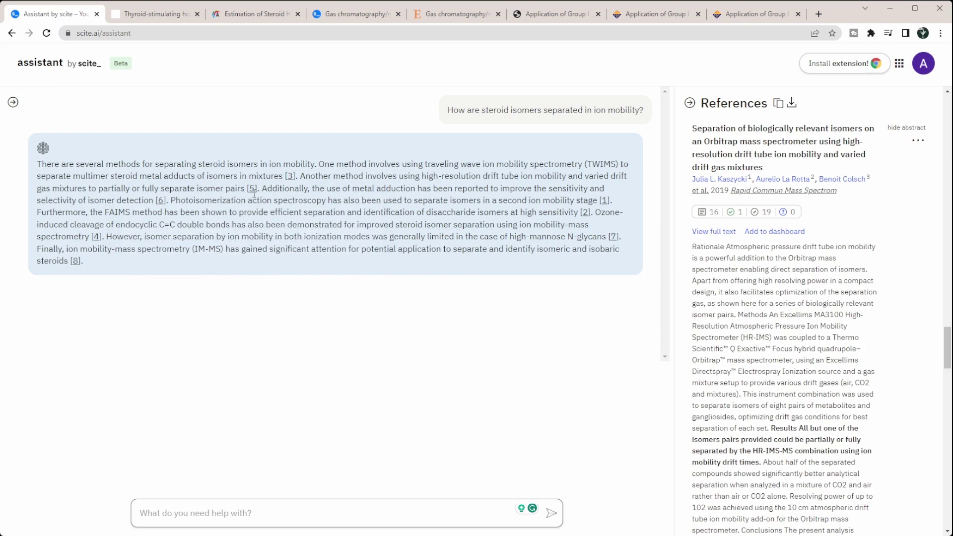
left_click_drag(283, 189, 503, 189)
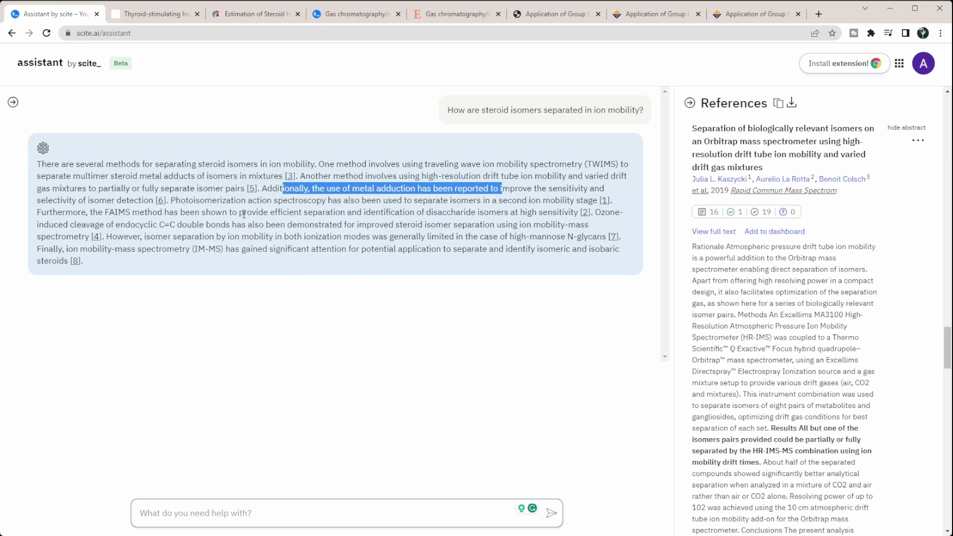
mouse_move(162, 203)
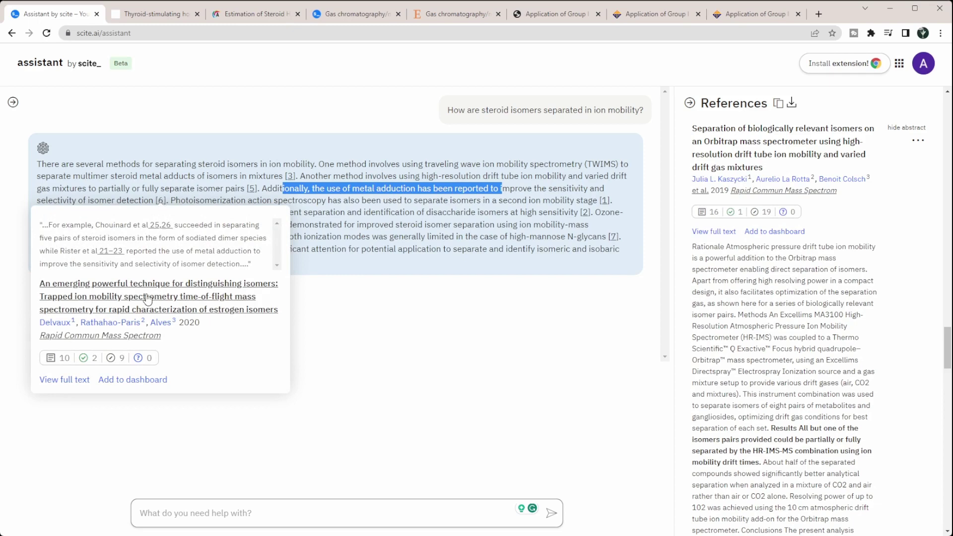
left_click(169, 306)
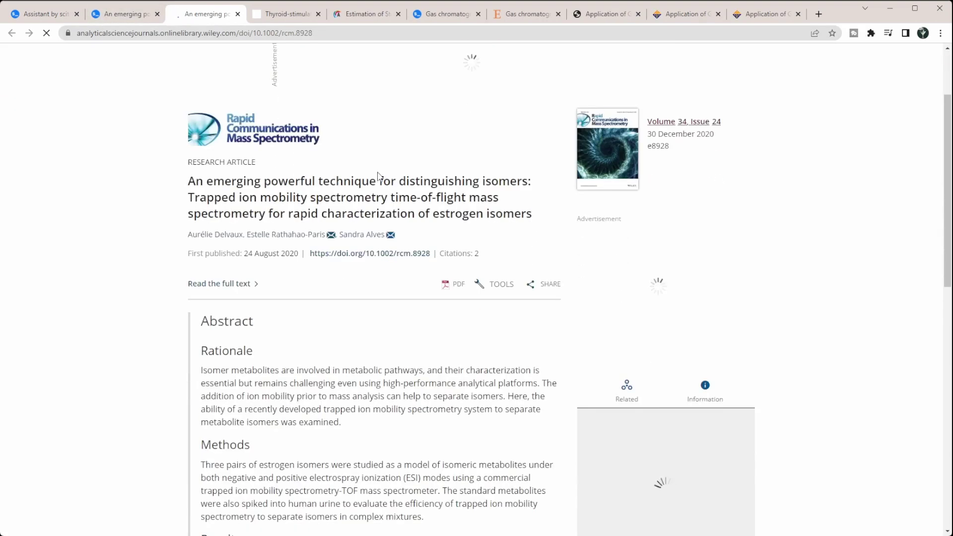
Step: Read the title of the Wiley article on trapped ion mobility separation of estrogen isomers
left_click_drag(221, 197, 425, 215)
left_click(530, 205)
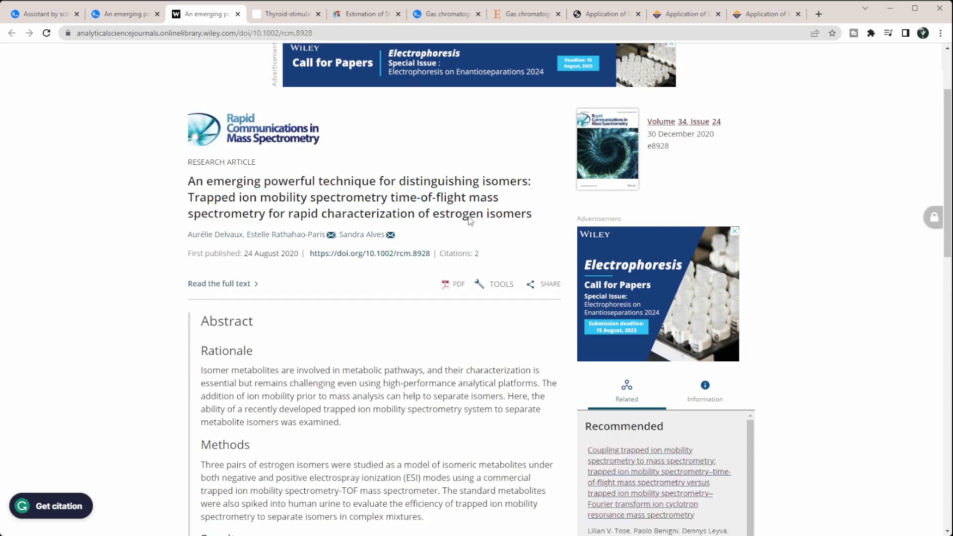
Step: Back in the Assistant, check the sources cited for the photoisomerization and disaccharide isomer claims
left_click(47, 14)
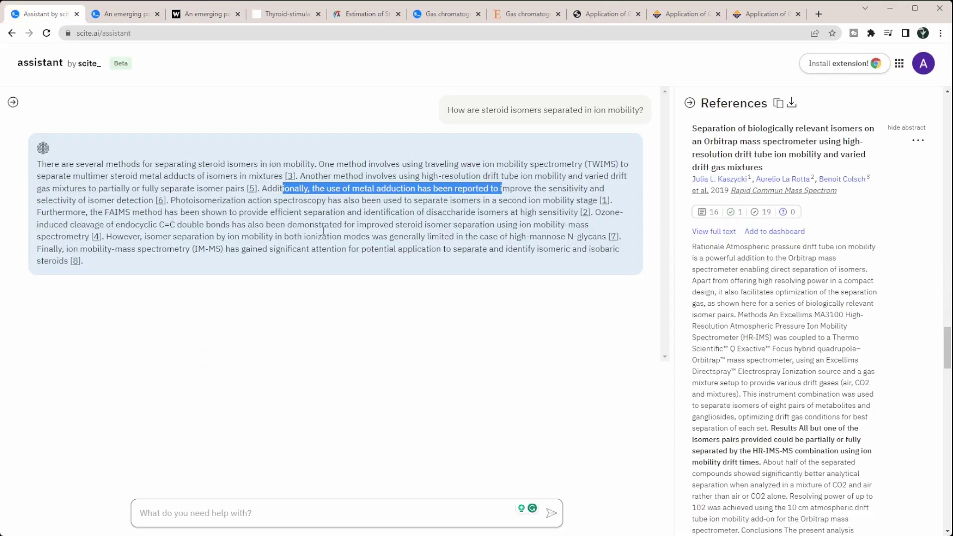
left_click(115, 214)
mouse_move(160, 200)
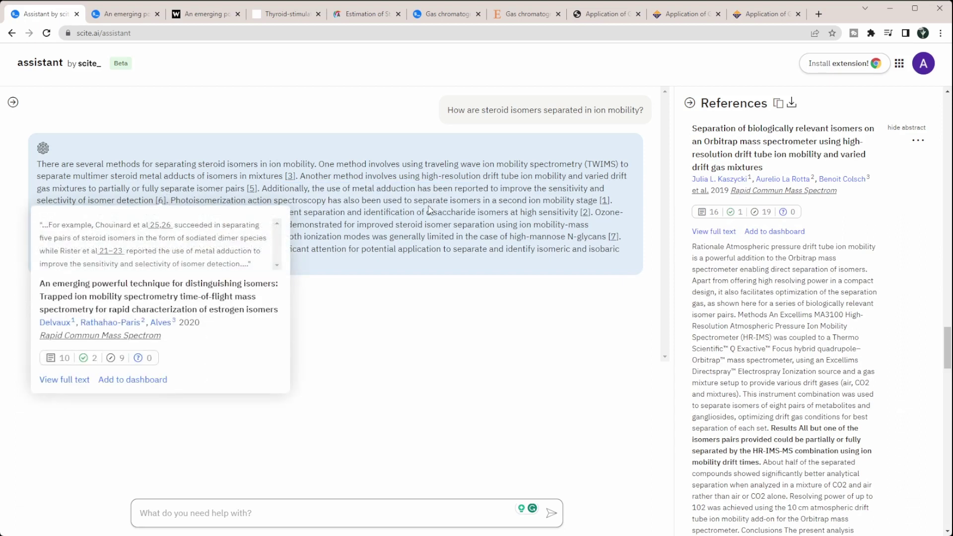
mouse_move(290, 182)
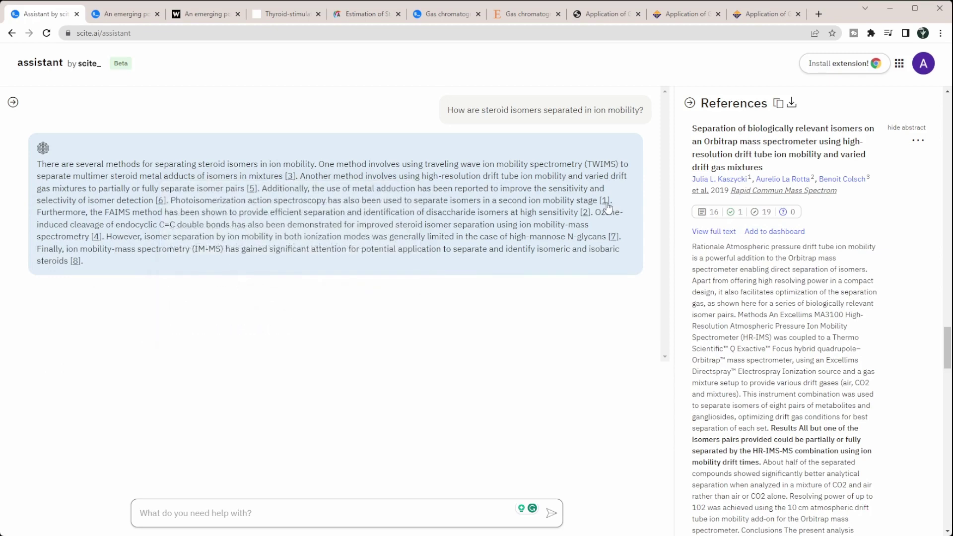
mouse_move(605, 203)
left_click_drag(186, 201, 332, 201)
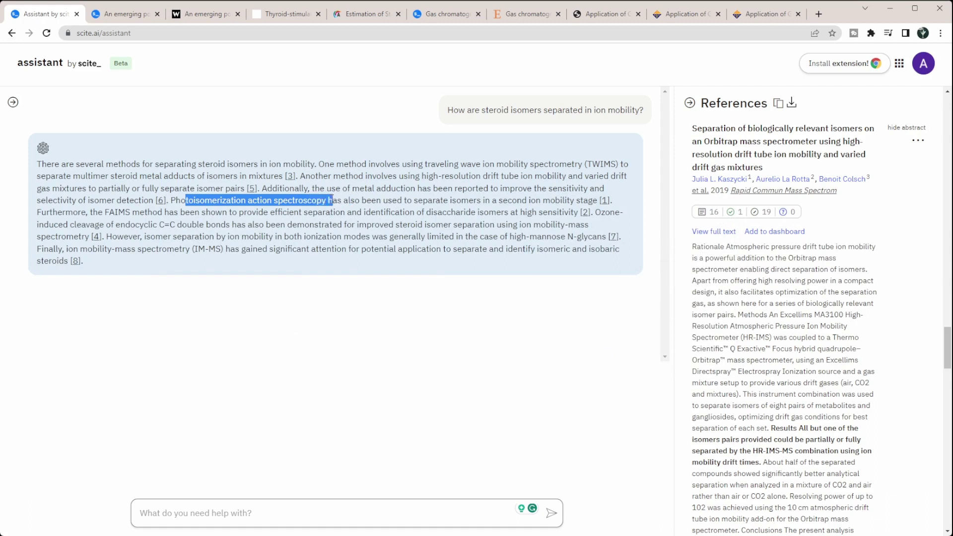
left_click(74, 212)
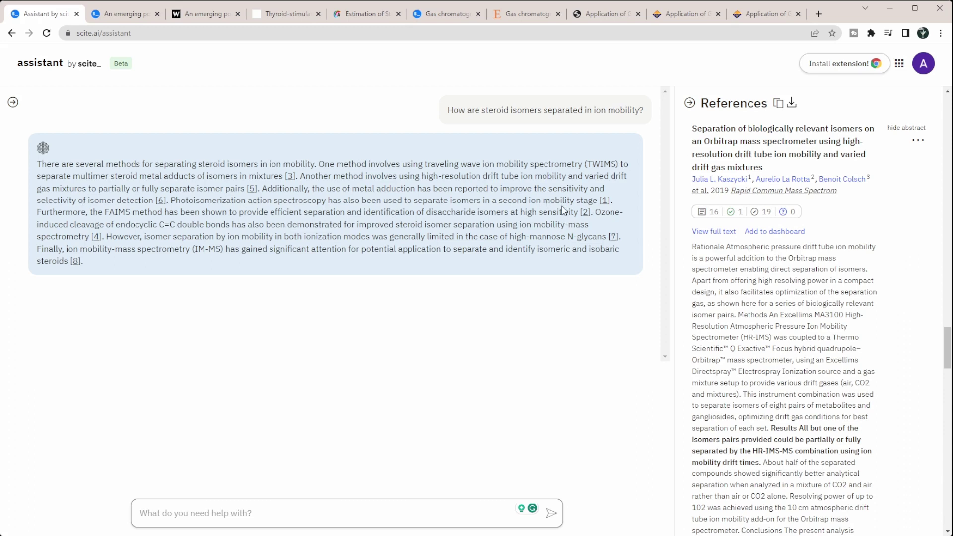
left_click_drag(410, 212, 482, 208)
left_click(482, 208)
mouse_move(585, 216)
Step: Check the sources for the FAIMS, limited isomer separation and high-mannose N-glycan claims, including citation [7]
left_click_drag(196, 201, 458, 199)
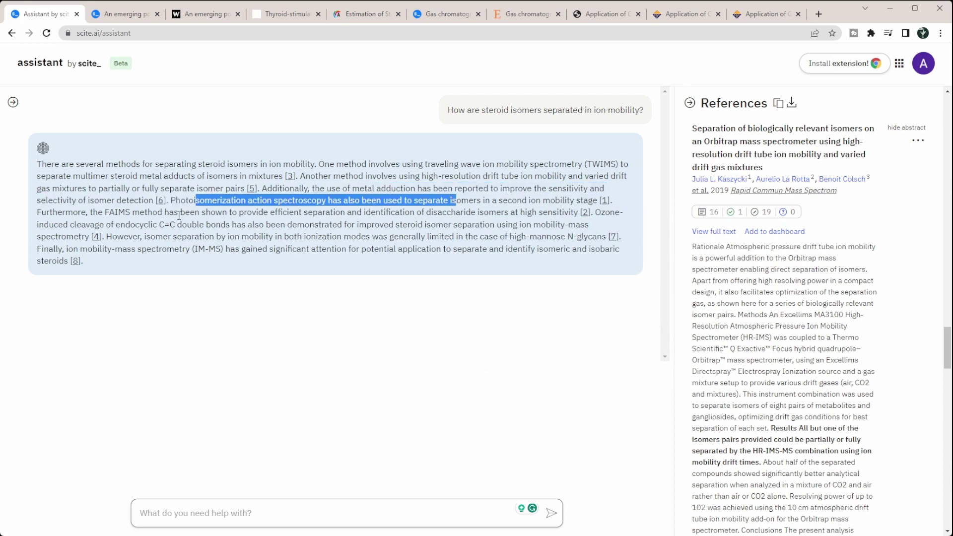
left_click_drag(179, 215, 419, 213)
left_click(420, 213)
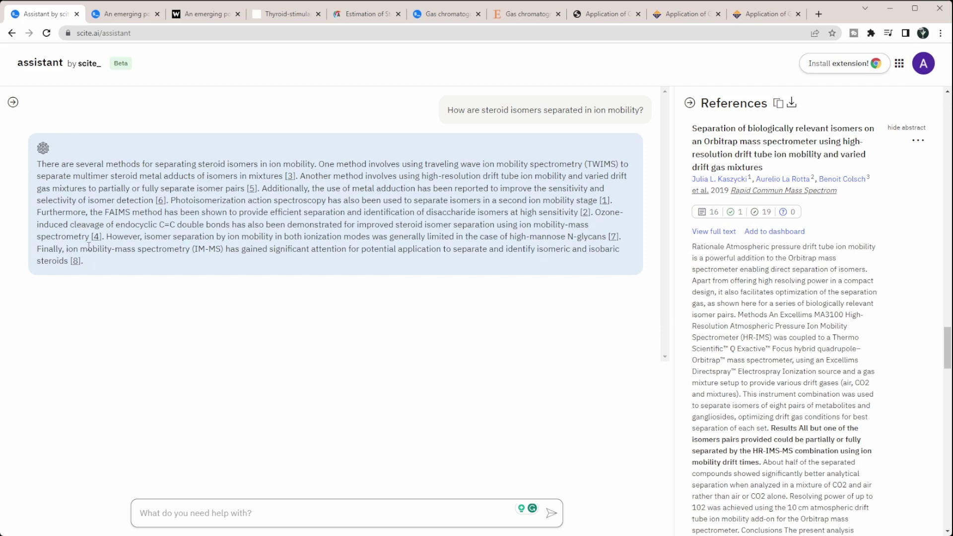
mouse_move(97, 240)
left_click_drag(119, 236, 403, 236)
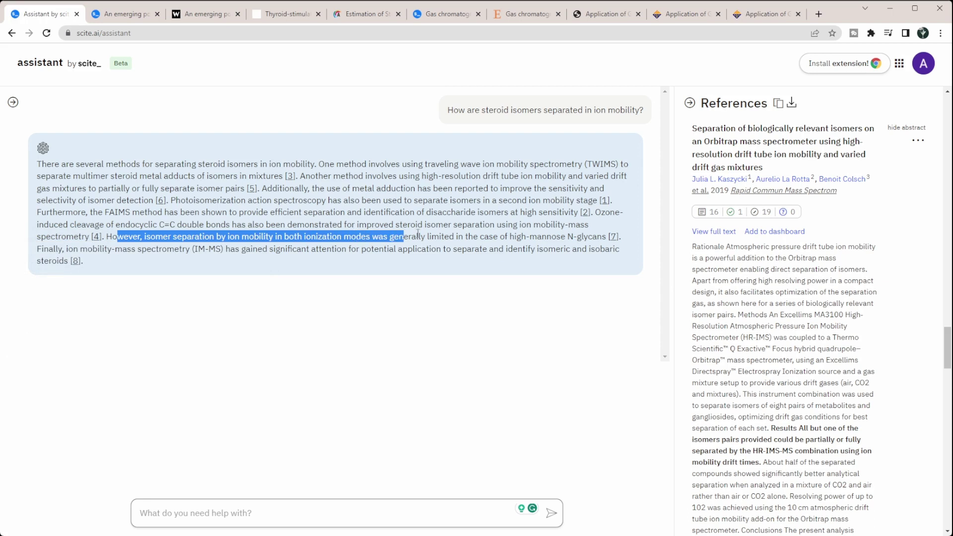
left_click_drag(588, 237, 527, 237)
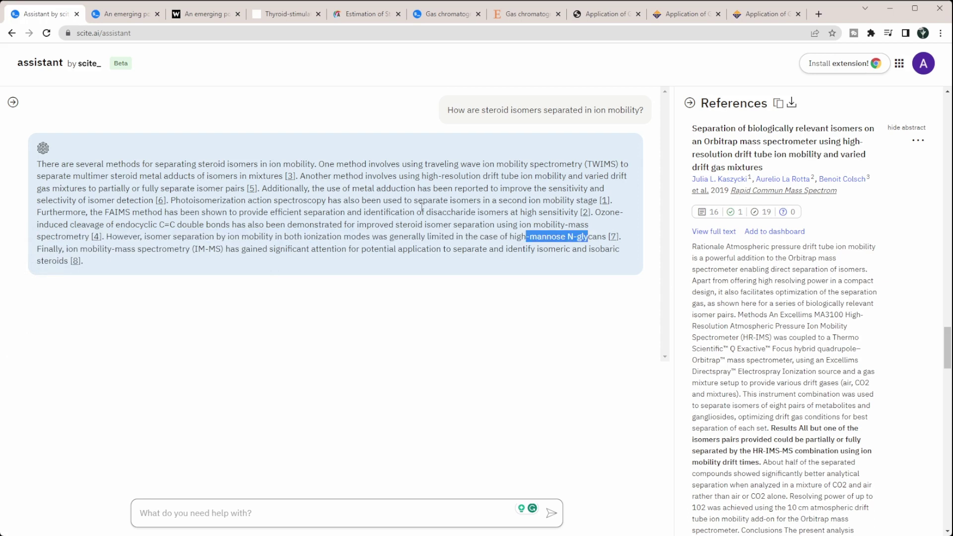
mouse_move(615, 238)
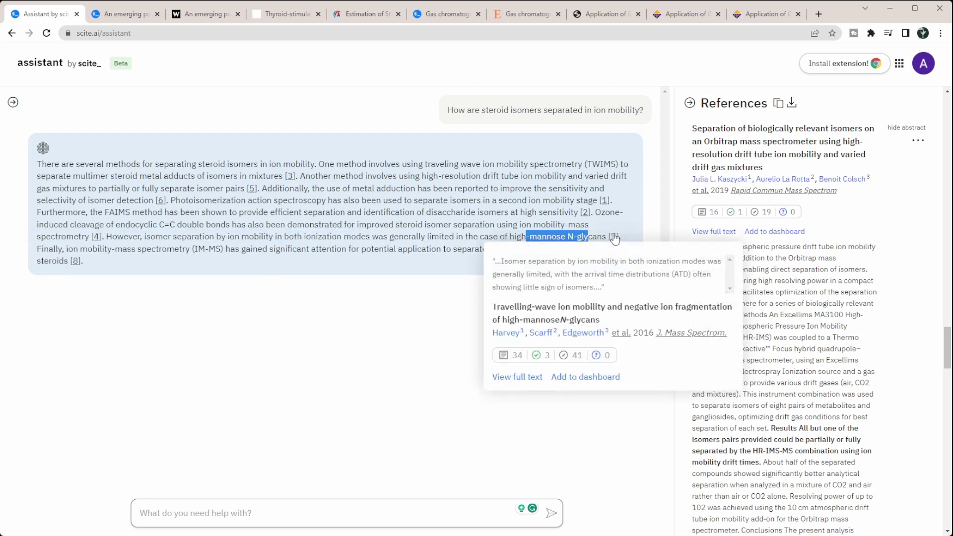
left_click(82, 270)
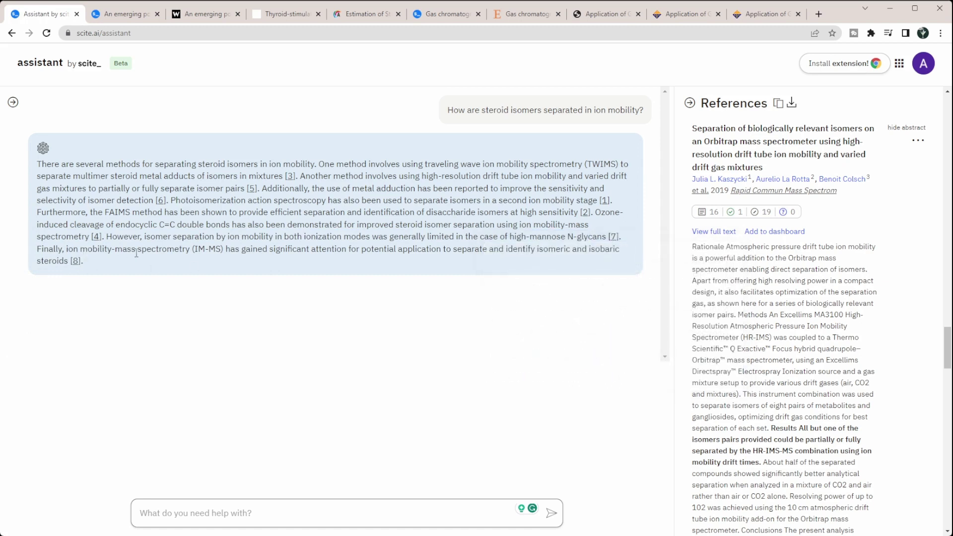
mouse_move(76, 264)
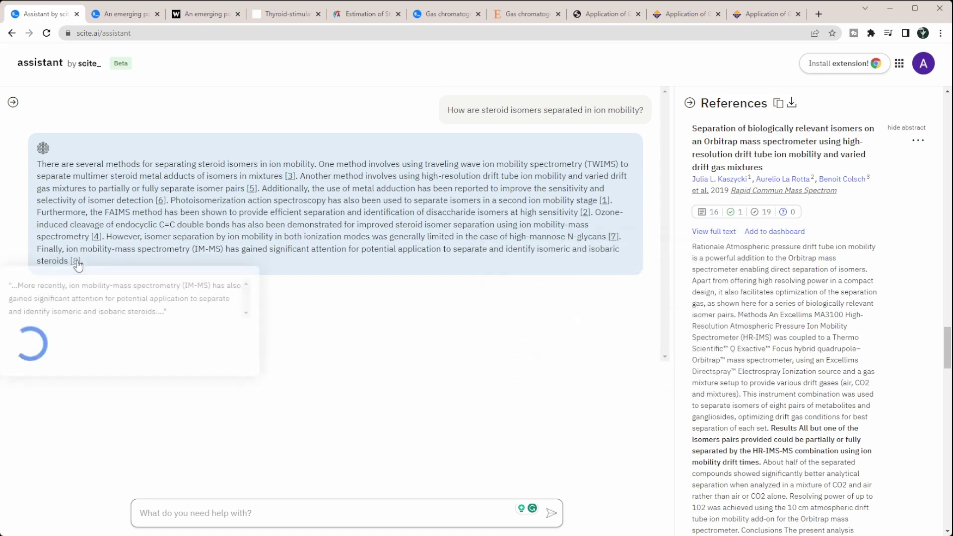